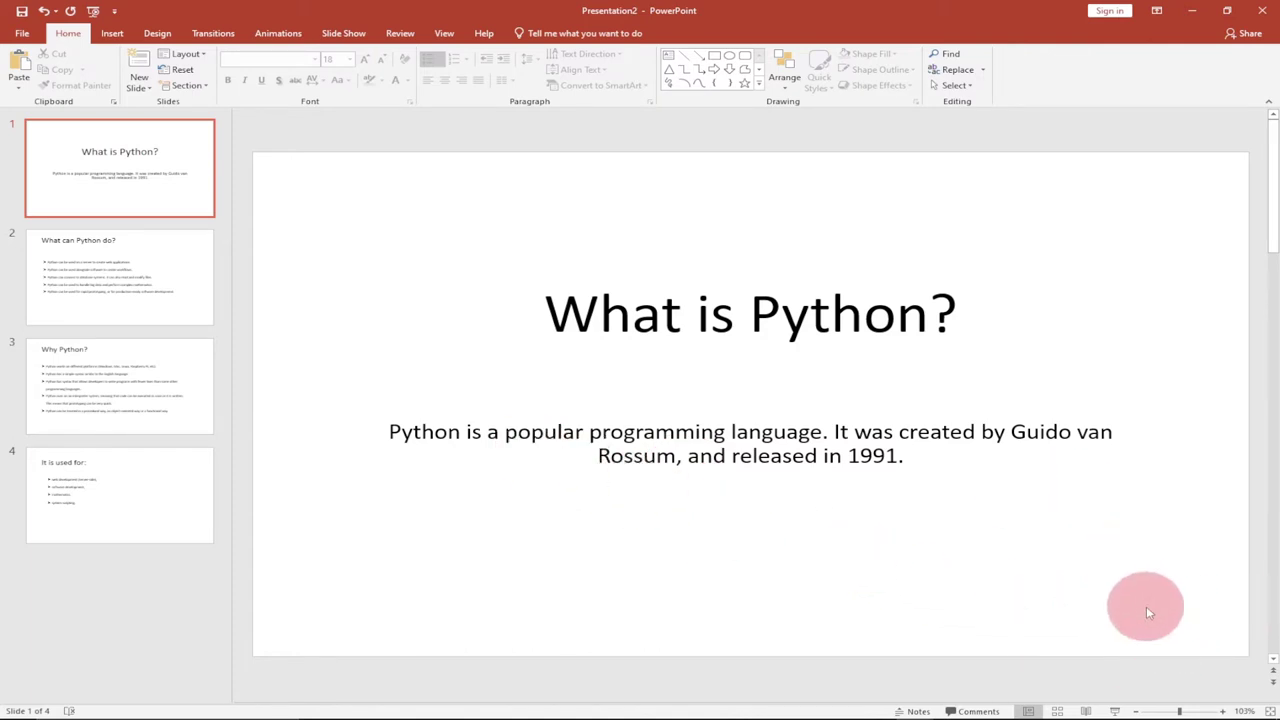
# - Look through all four slides, ending back on 'What is Python?'
pyautogui.click(152, 292)
pyautogui.click(158, 395)
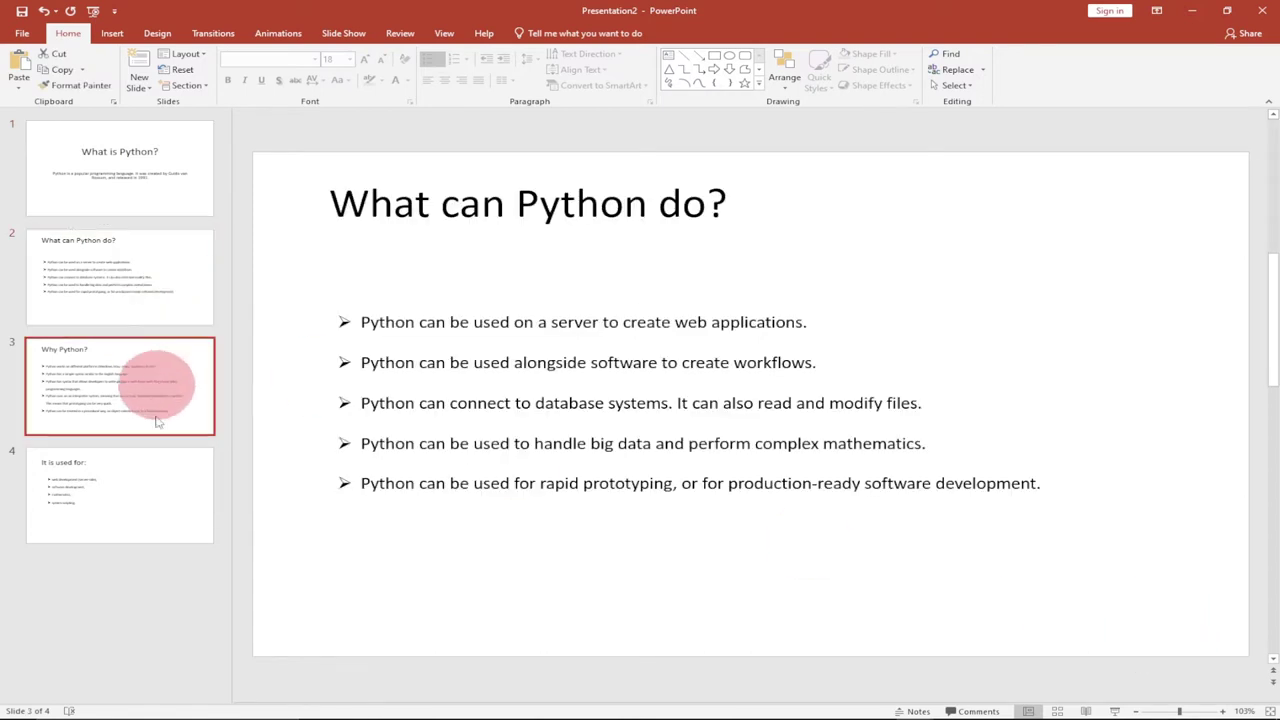
pyautogui.click(160, 496)
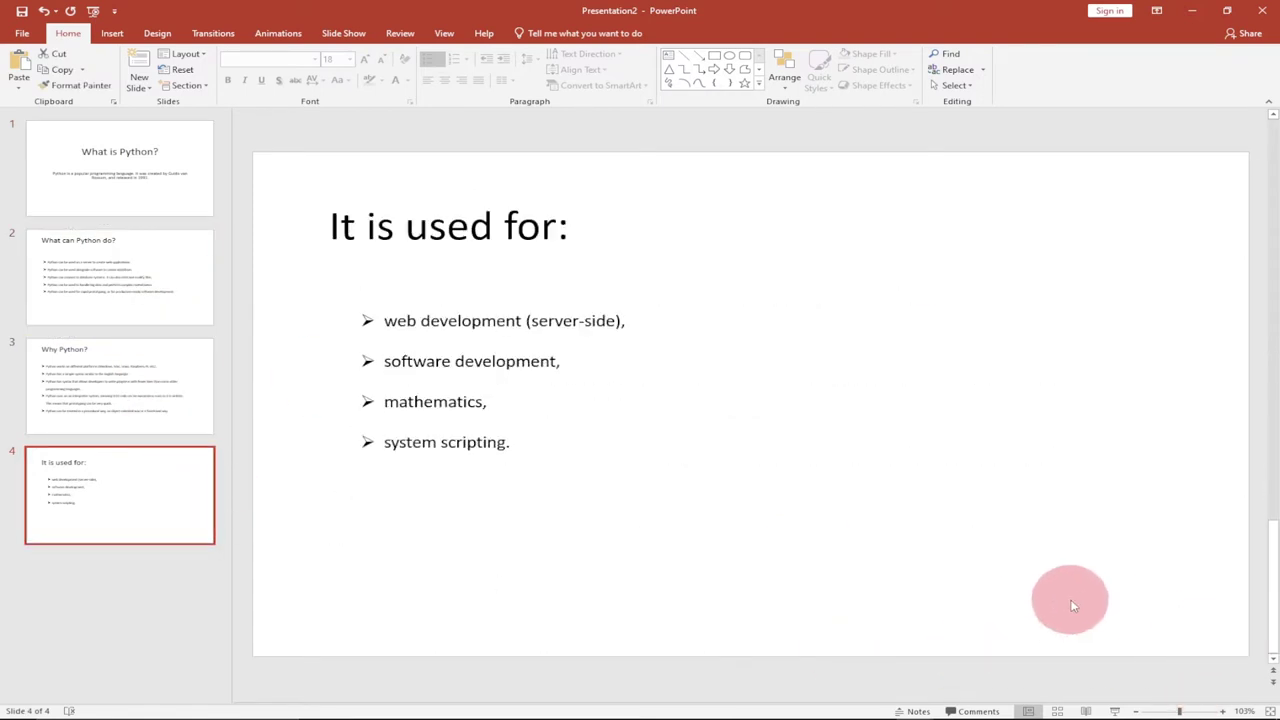
pyautogui.click(106, 286)
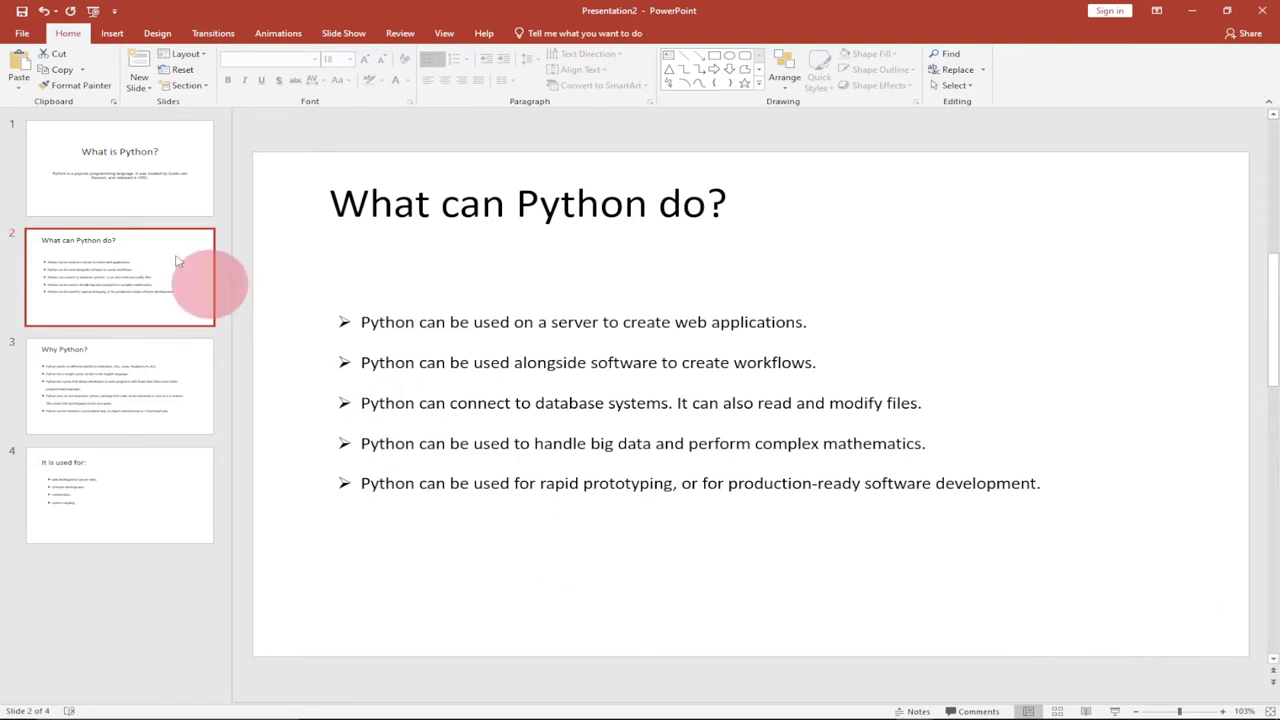
pyautogui.click(158, 149)
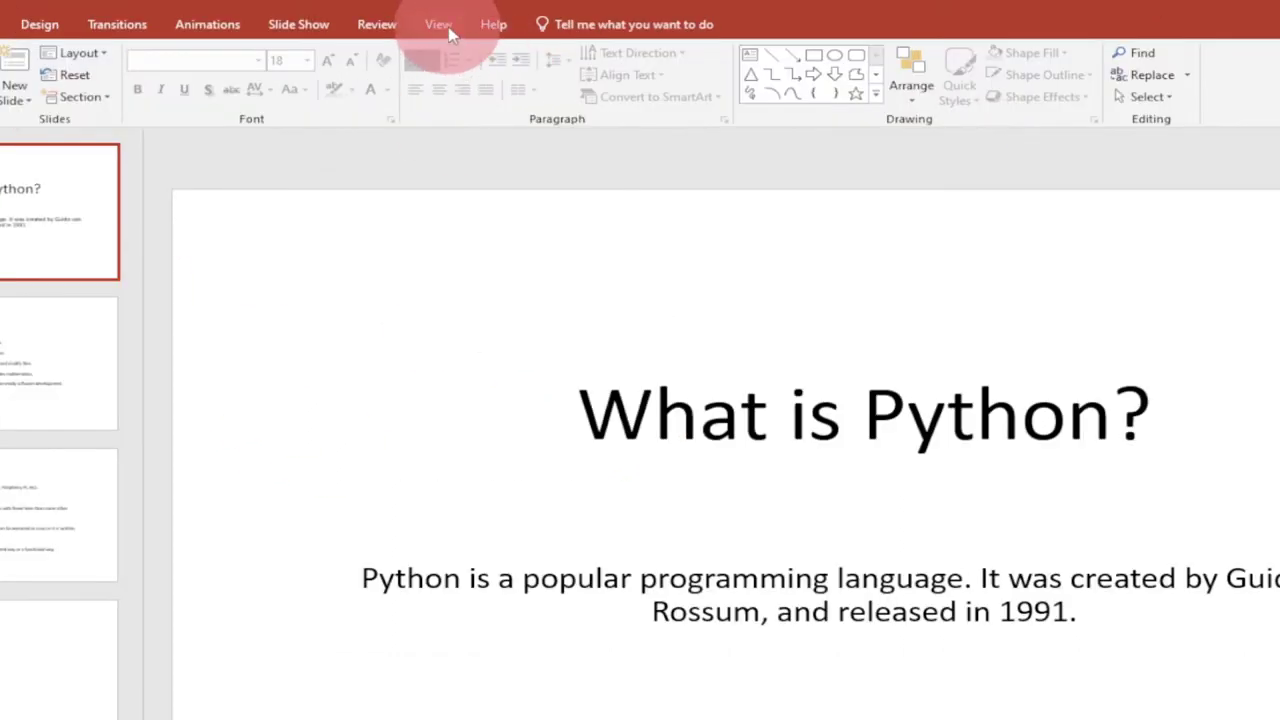
# - Switch to Slide Master view and select the top Office Theme Slide Master
pyautogui.click(447, 34)
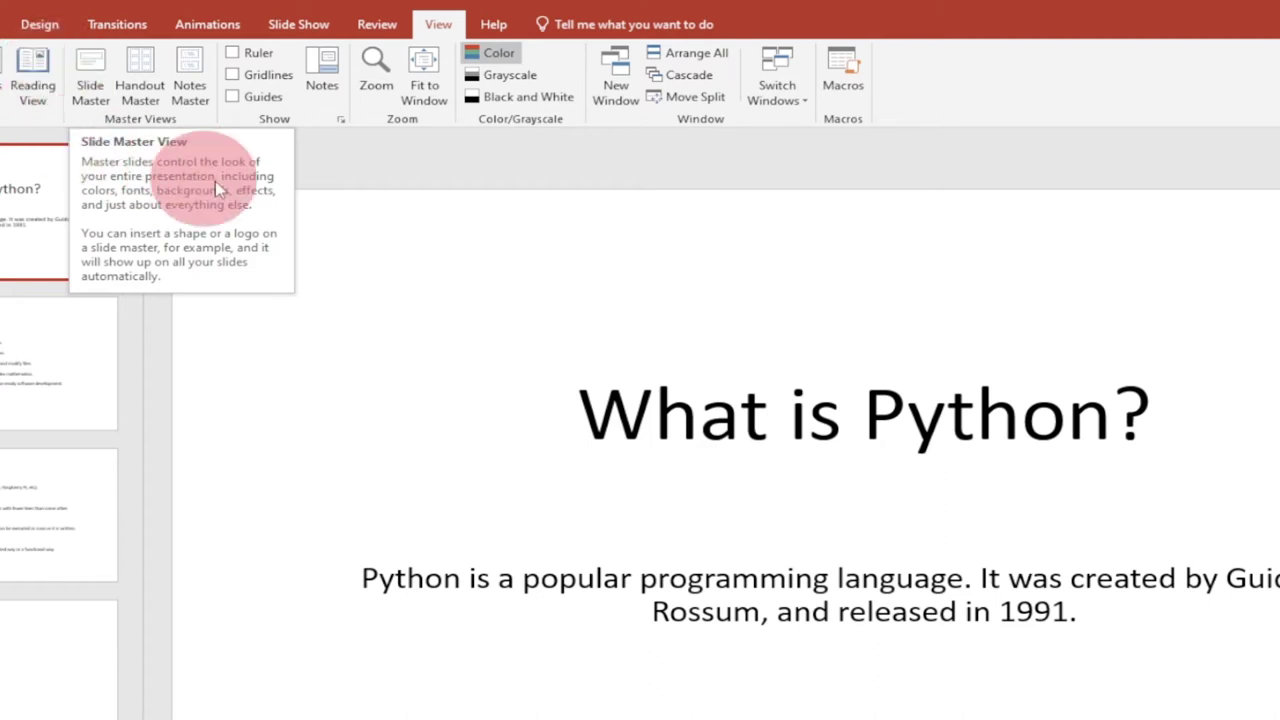
pyautogui.click(95, 98)
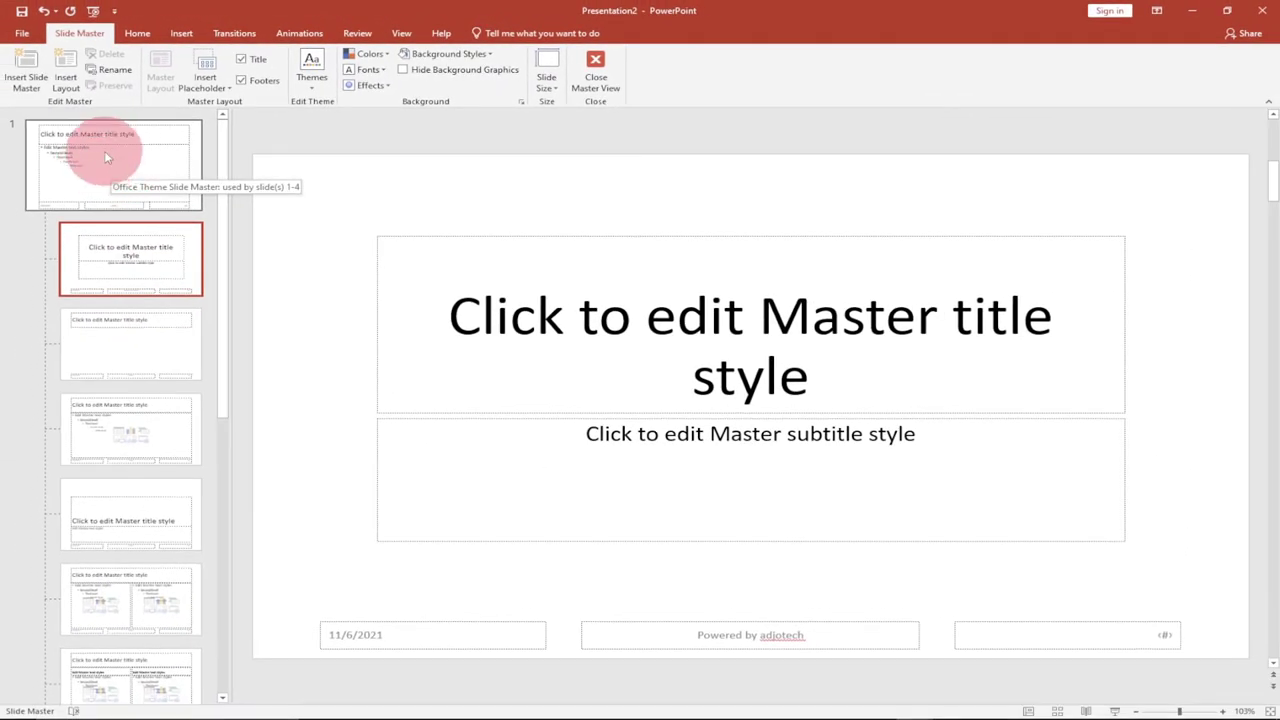
pyautogui.click(108, 148)
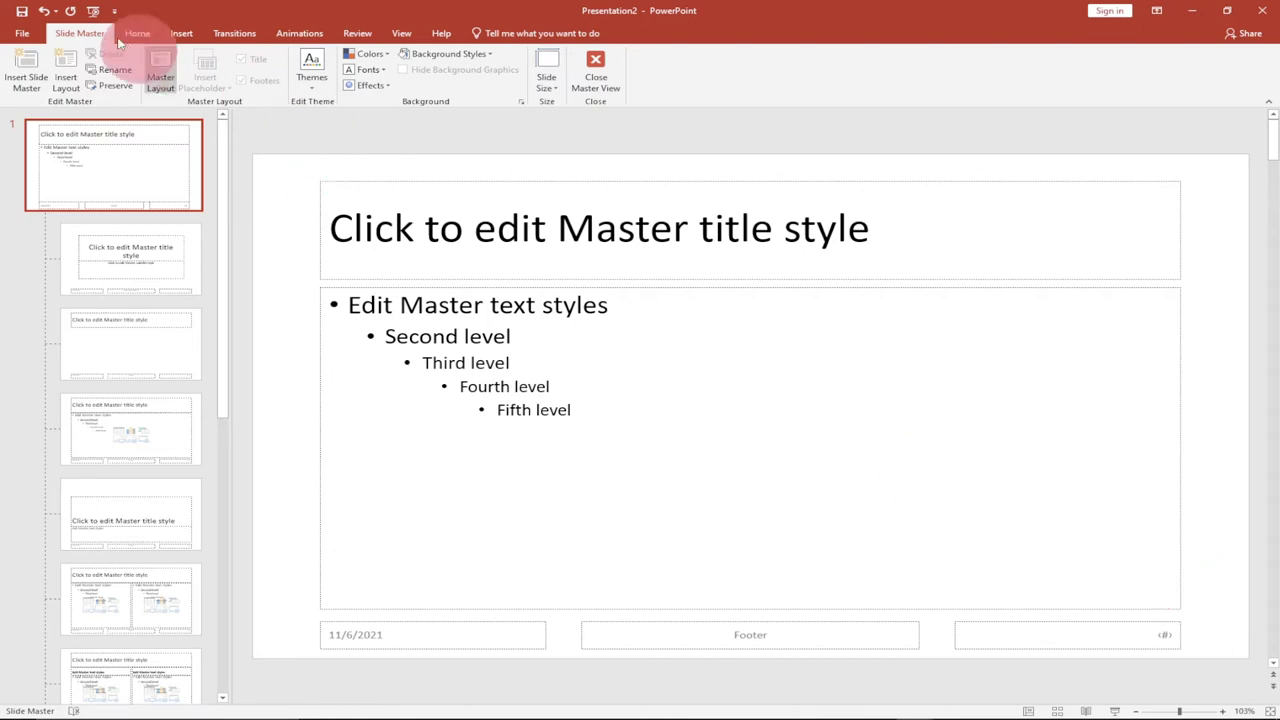
# - Insert the transparent AdjoTech logo picture from the Pictures folder onto the slide master
pyautogui.click(181, 33)
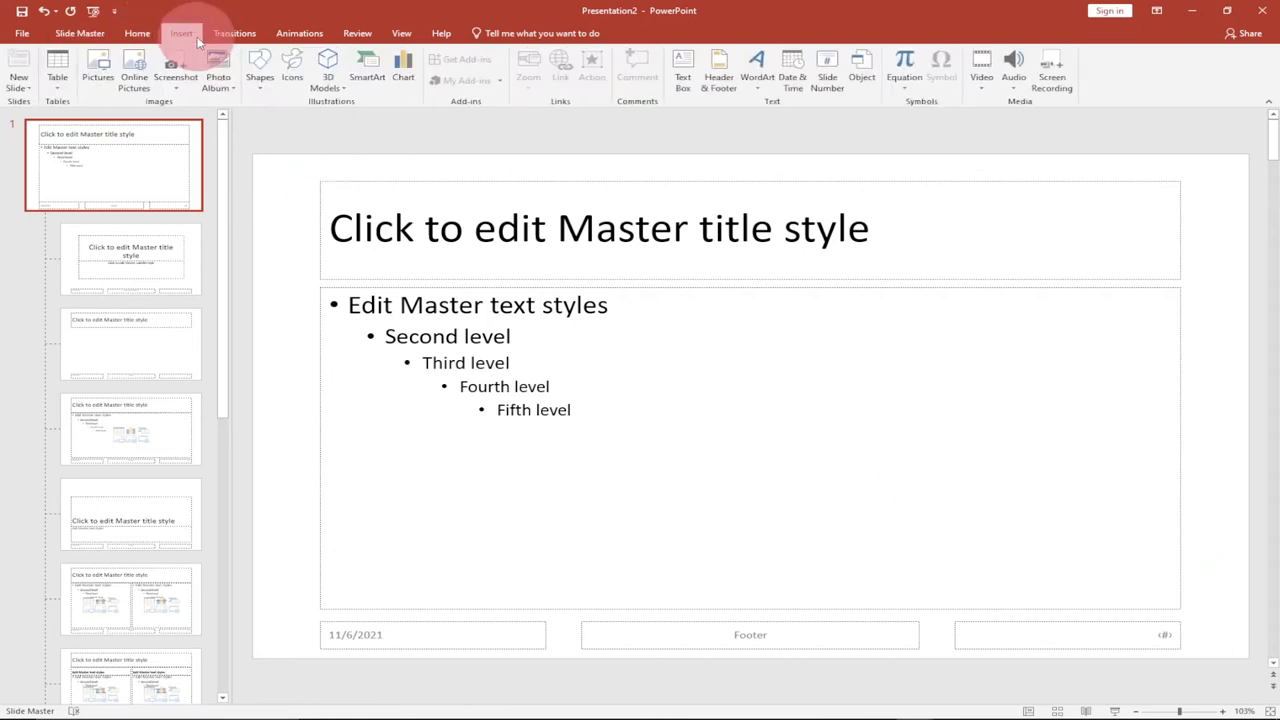
pyautogui.click(106, 87)
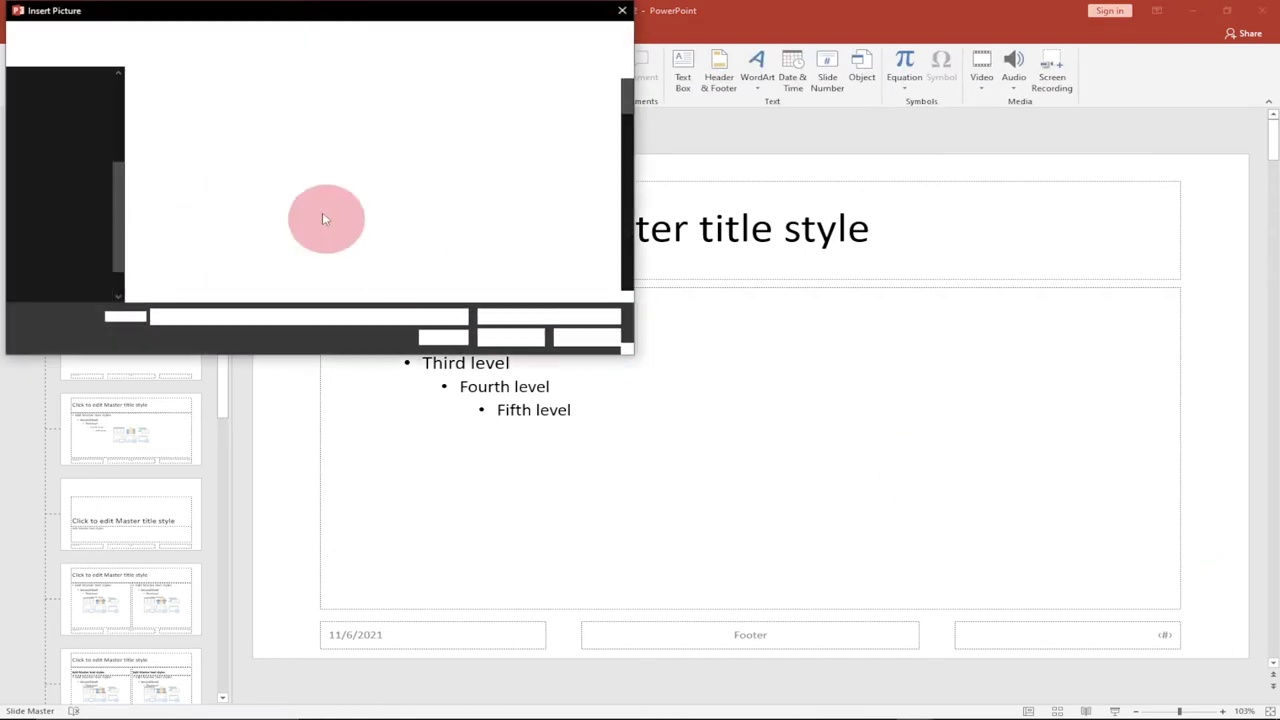
pyautogui.click(383, 235)
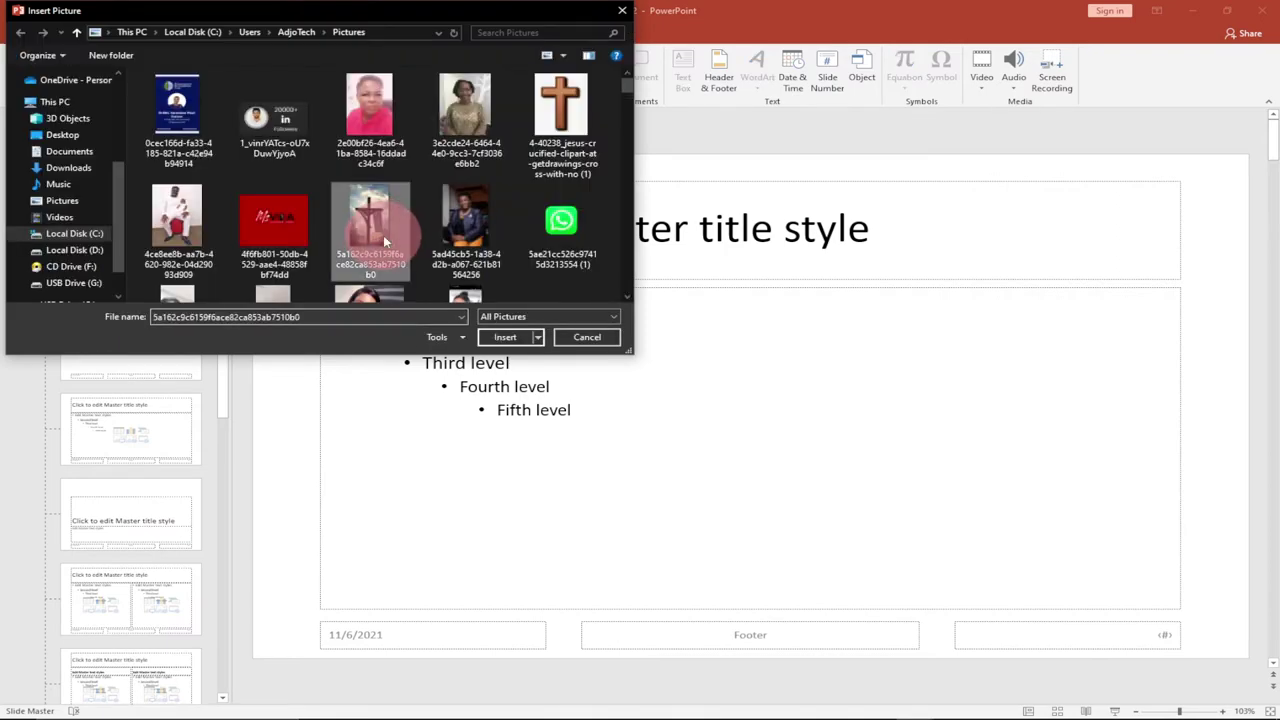
pyautogui.scroll(-5, 383, 235)
pyautogui.click(390, 235)
pyautogui.scroll(-6, 395, 235)
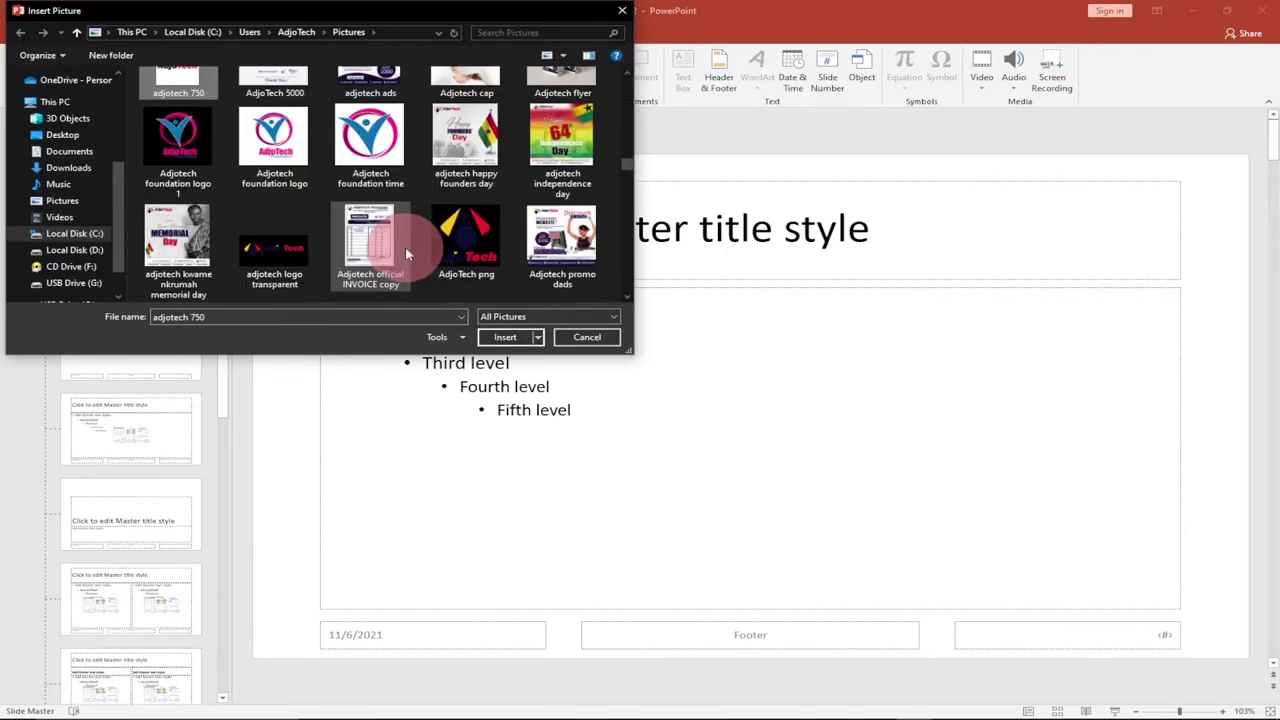
pyautogui.doubleClick(257, 142)
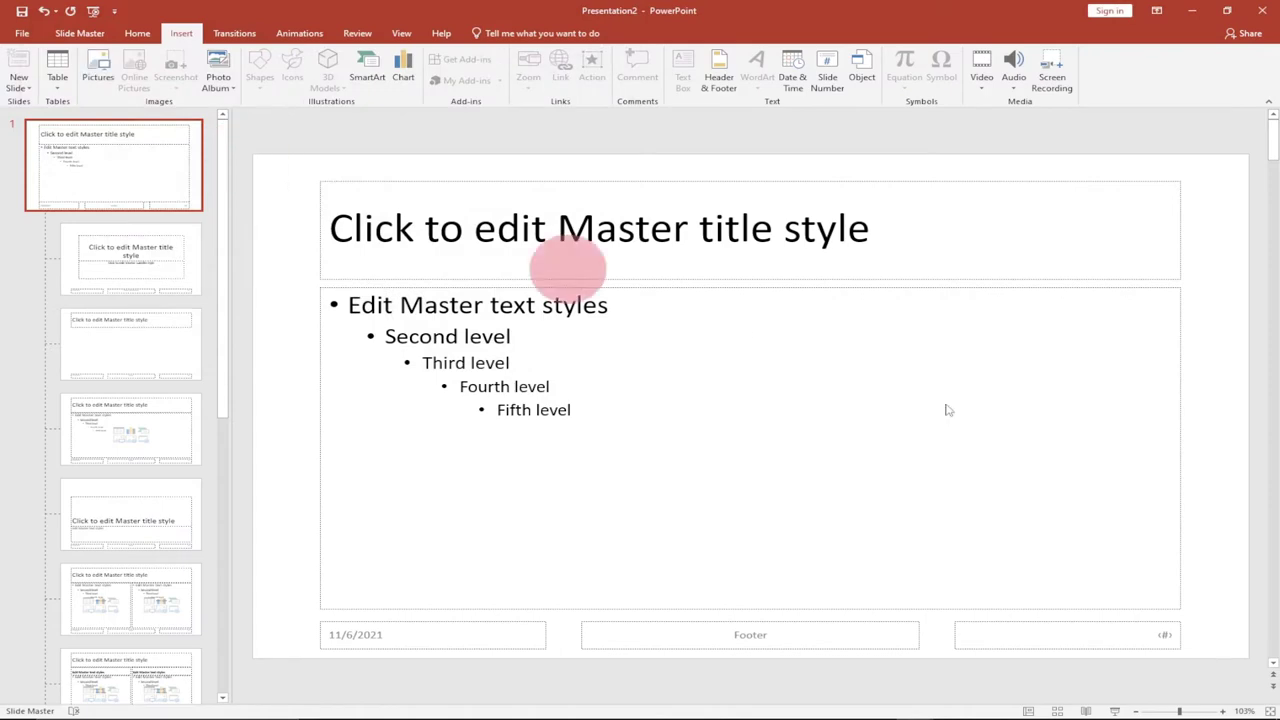
# - Place the logo bottom-right at 1.96 by 3.92 inches, then close Master View
pyautogui.moveTo(653, 407); pyautogui.dragTo(886, 585)
pyautogui.moveTo(755, 481); pyautogui.dragTo(879, 538)
pyautogui.moveTo(945, 600); pyautogui.dragTo(932, 573)
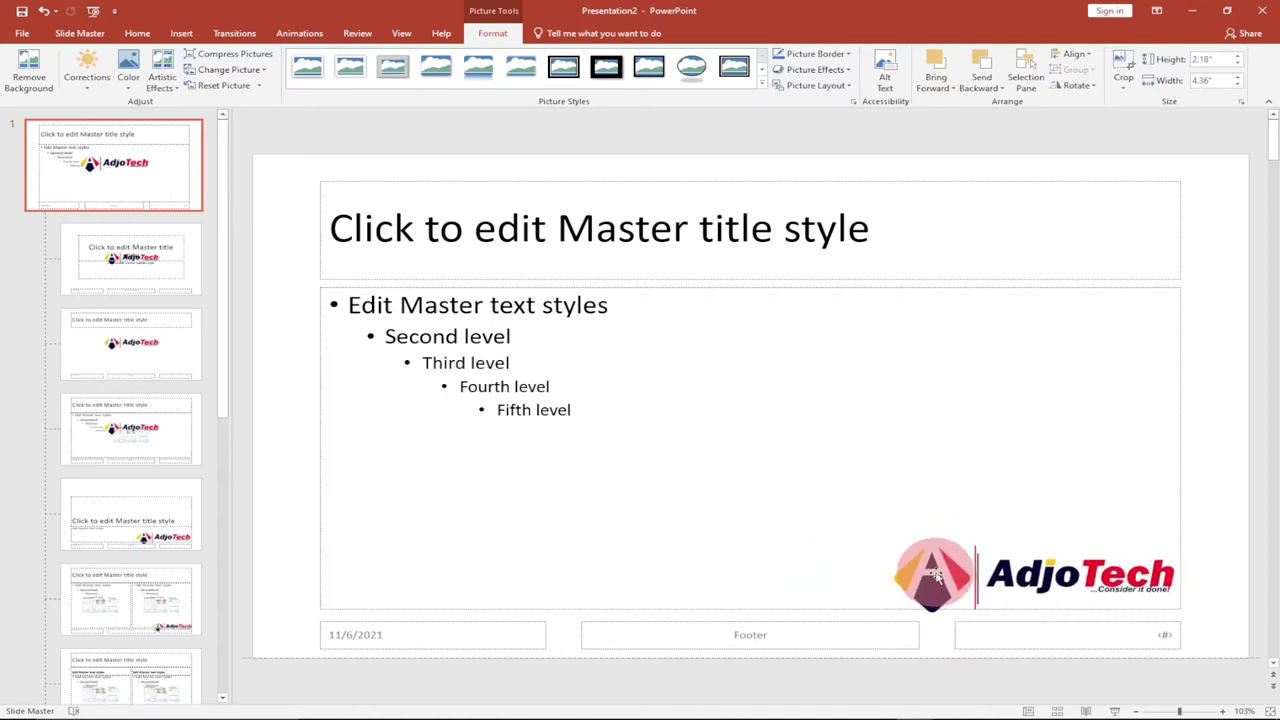
pyautogui.moveTo(866, 510); pyautogui.dragTo(901, 526)
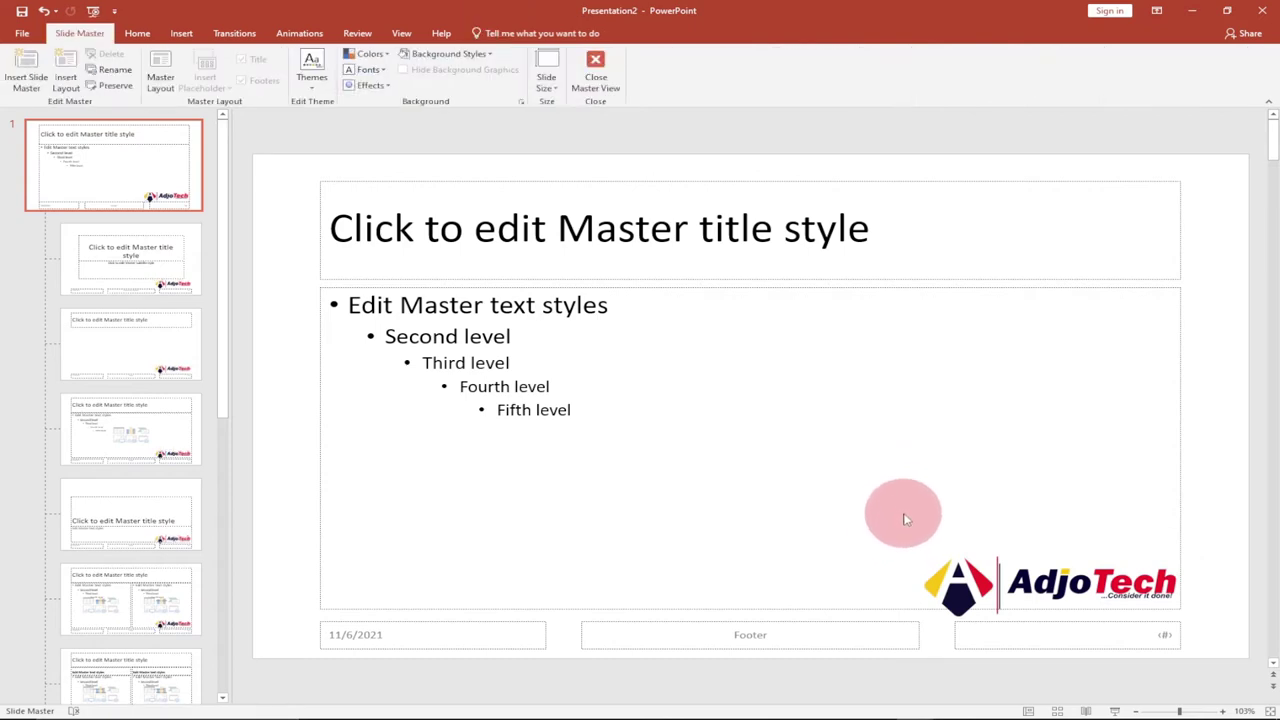
pyautogui.moveTo(982, 589); pyautogui.dragTo(977, 577)
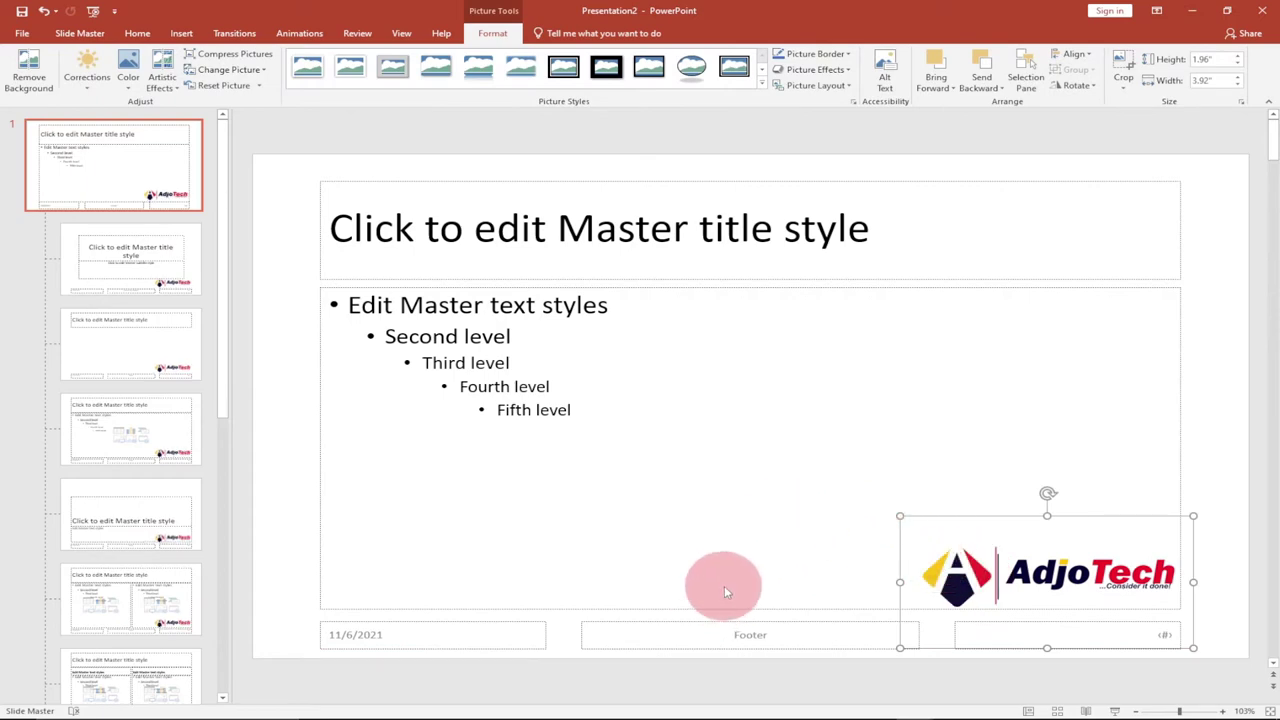
pyautogui.click(80, 32)
pyautogui.click(595, 70)
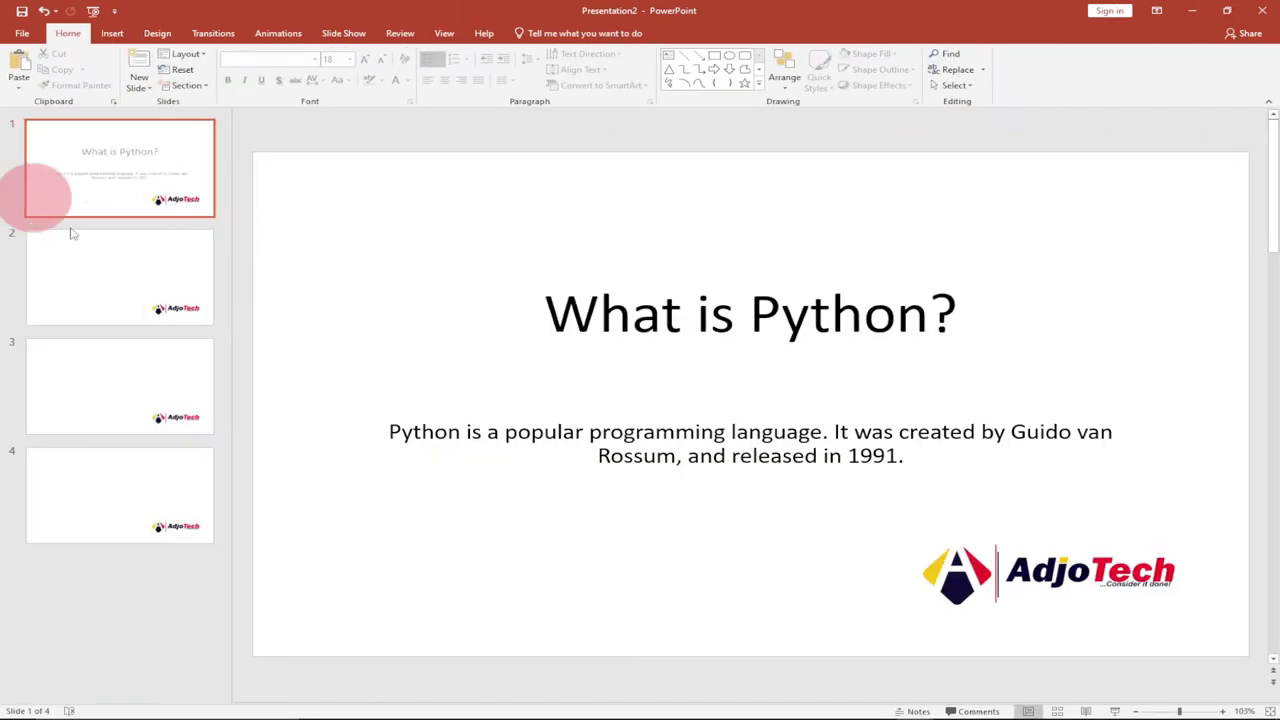
pyautogui.click(110, 281)
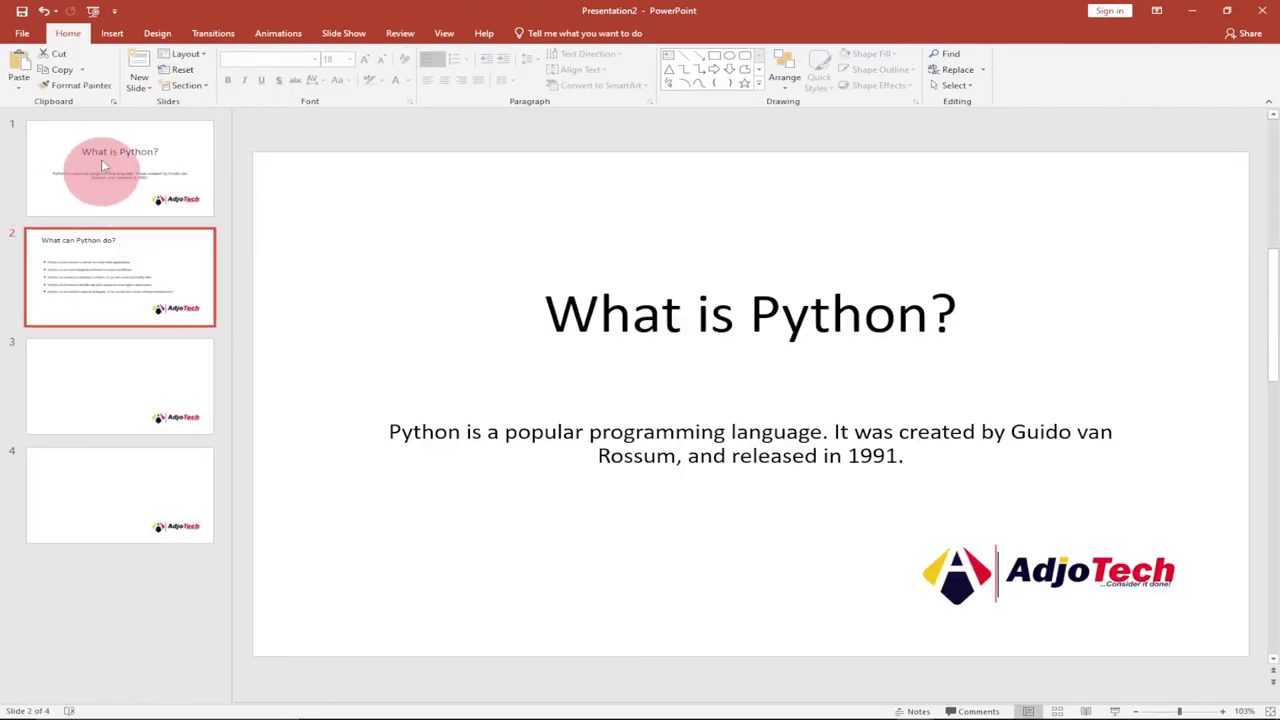
pyautogui.click(128, 385)
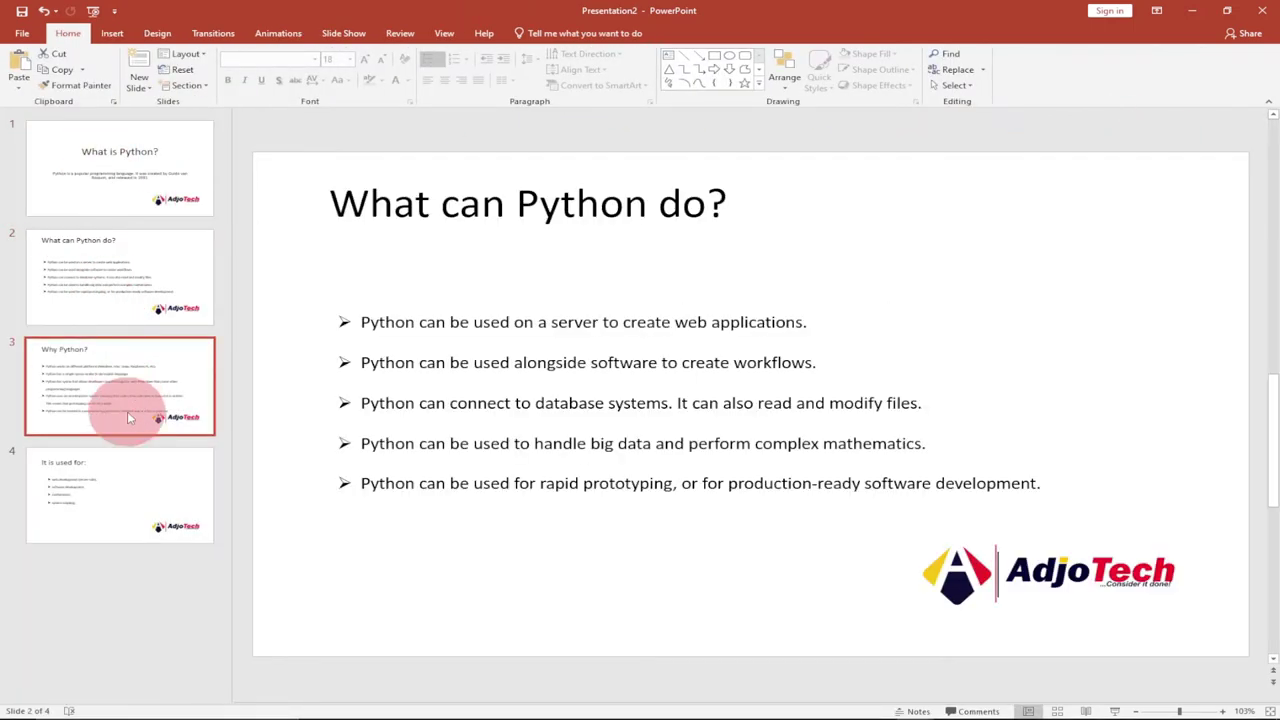
pyautogui.click(143, 491)
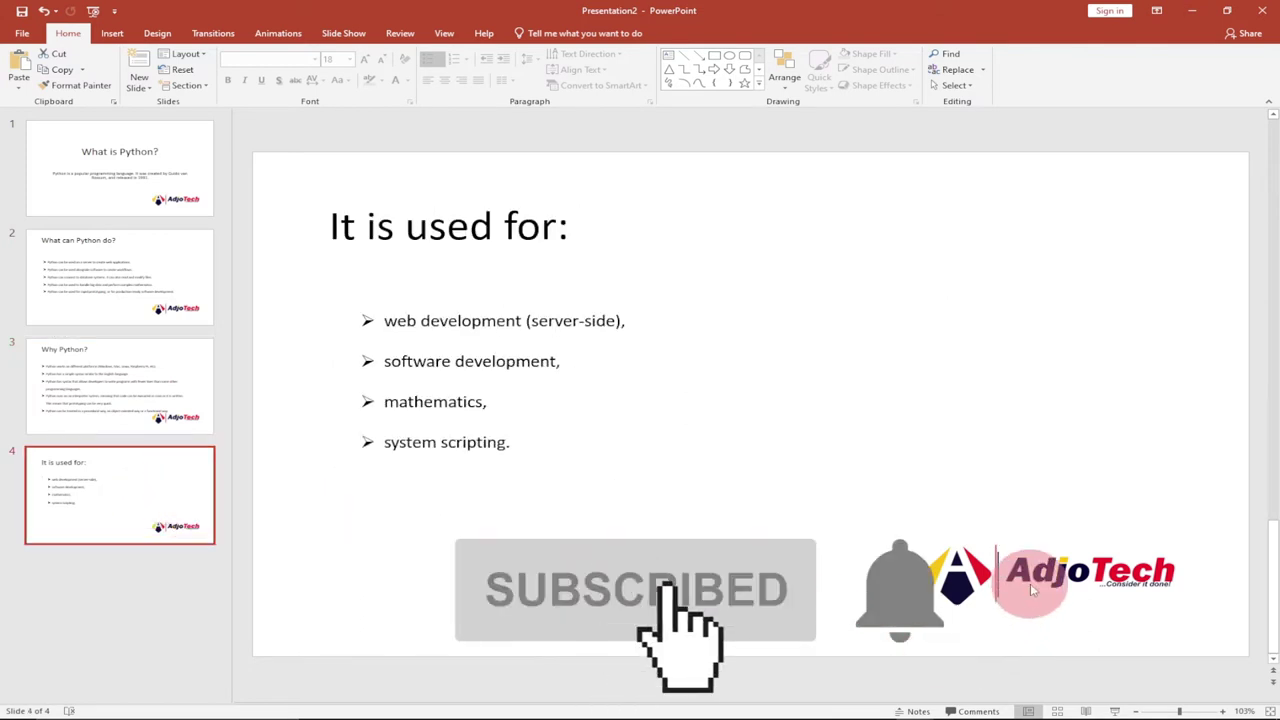
pyautogui.click(147, 291)
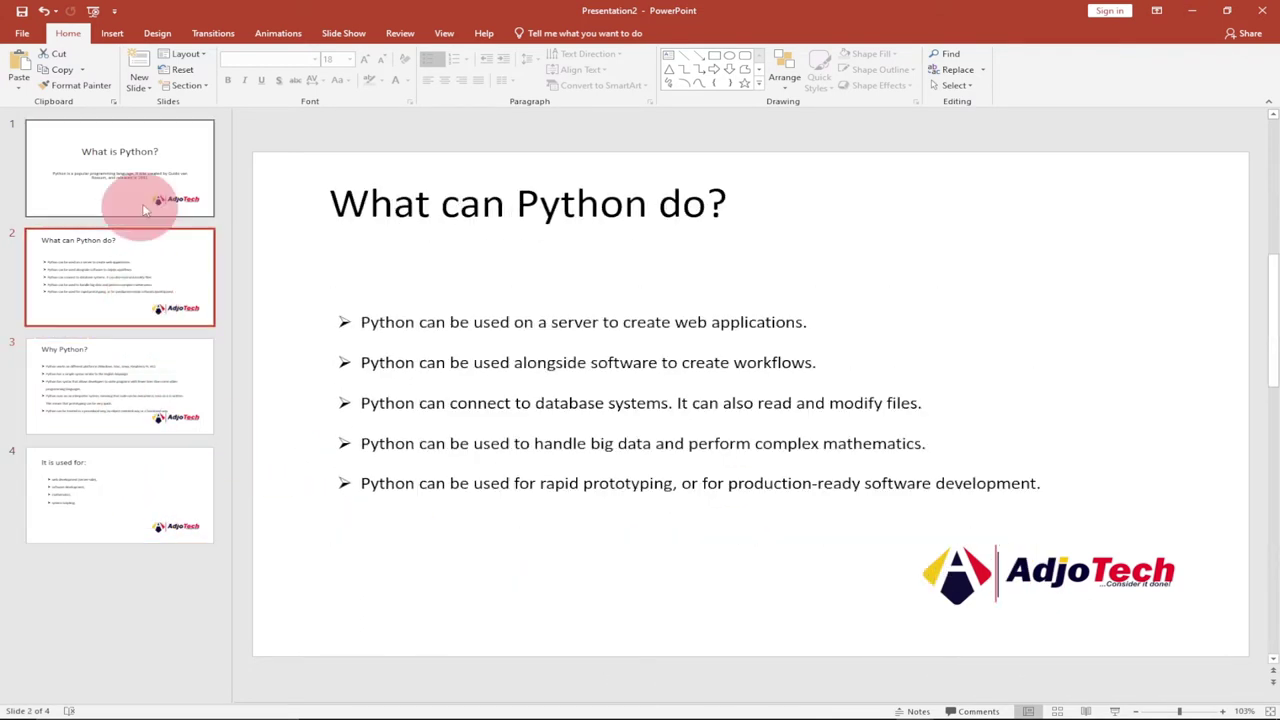
pyautogui.click(147, 197)
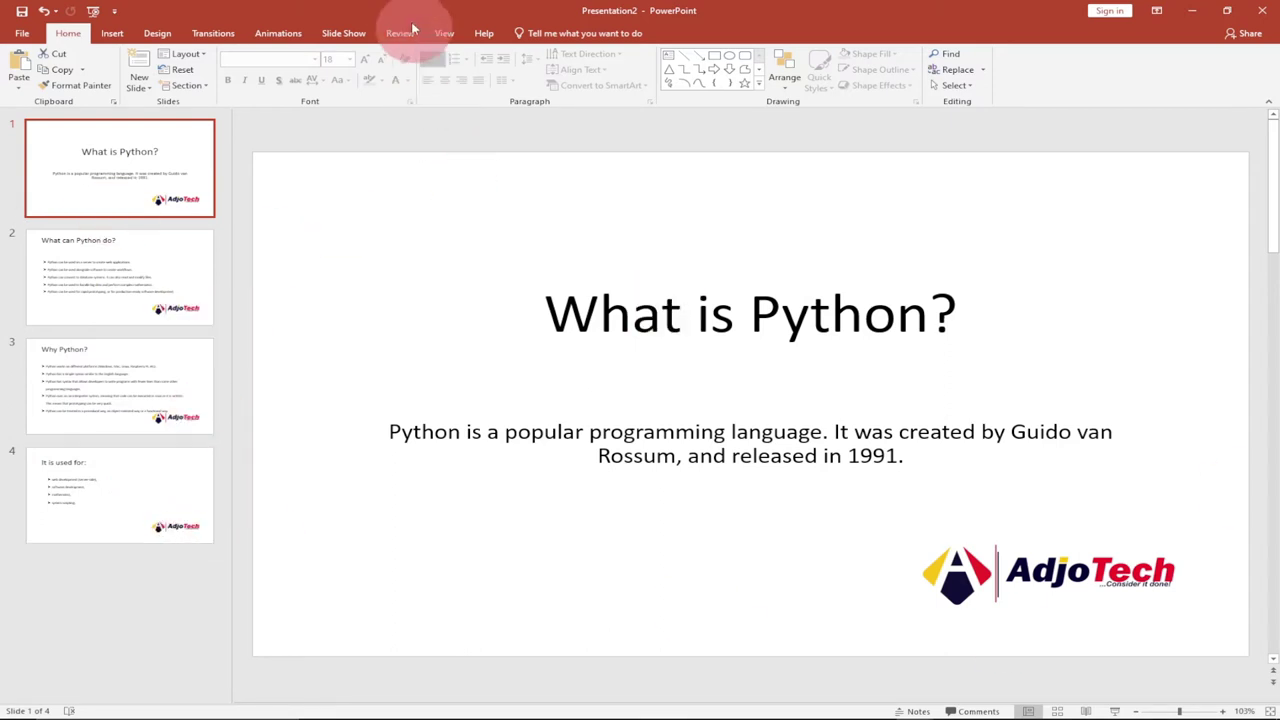
pyautogui.click(444, 34)
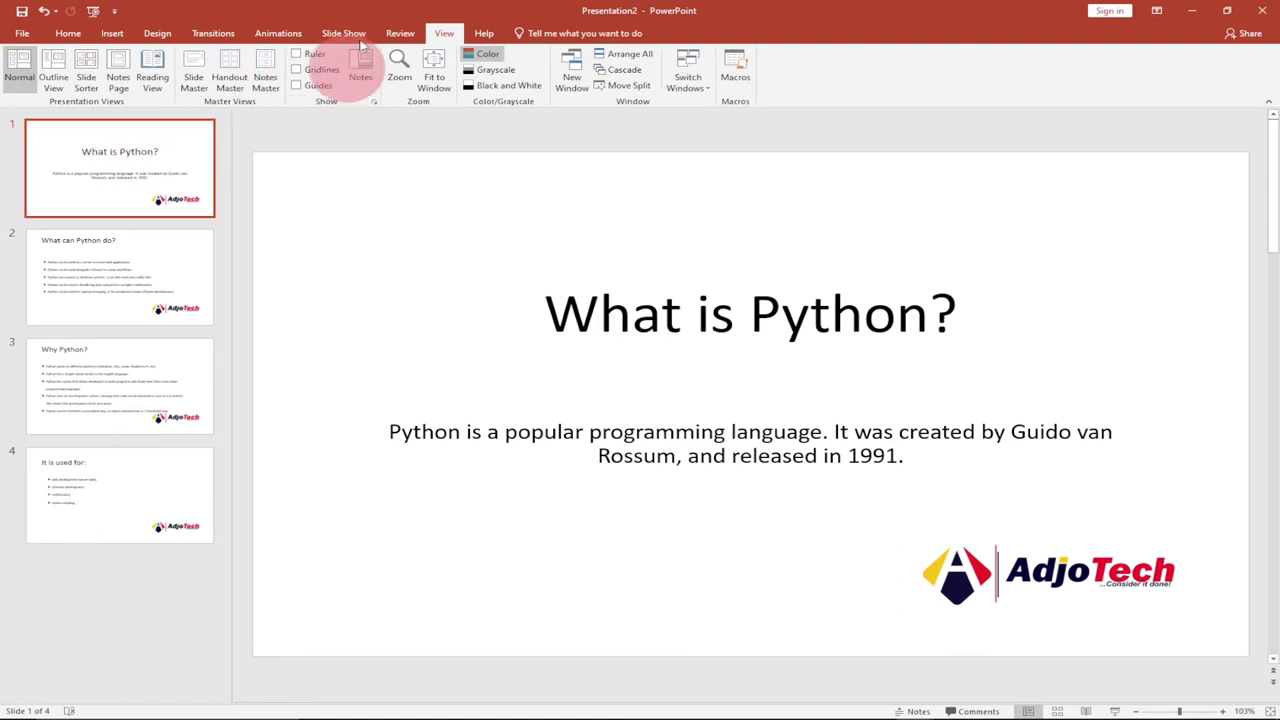
# - On the top slide master, shrink the AdjoTech logo to 1.42 by 2.83 inches, then close Master View
pyautogui.click(194, 77)
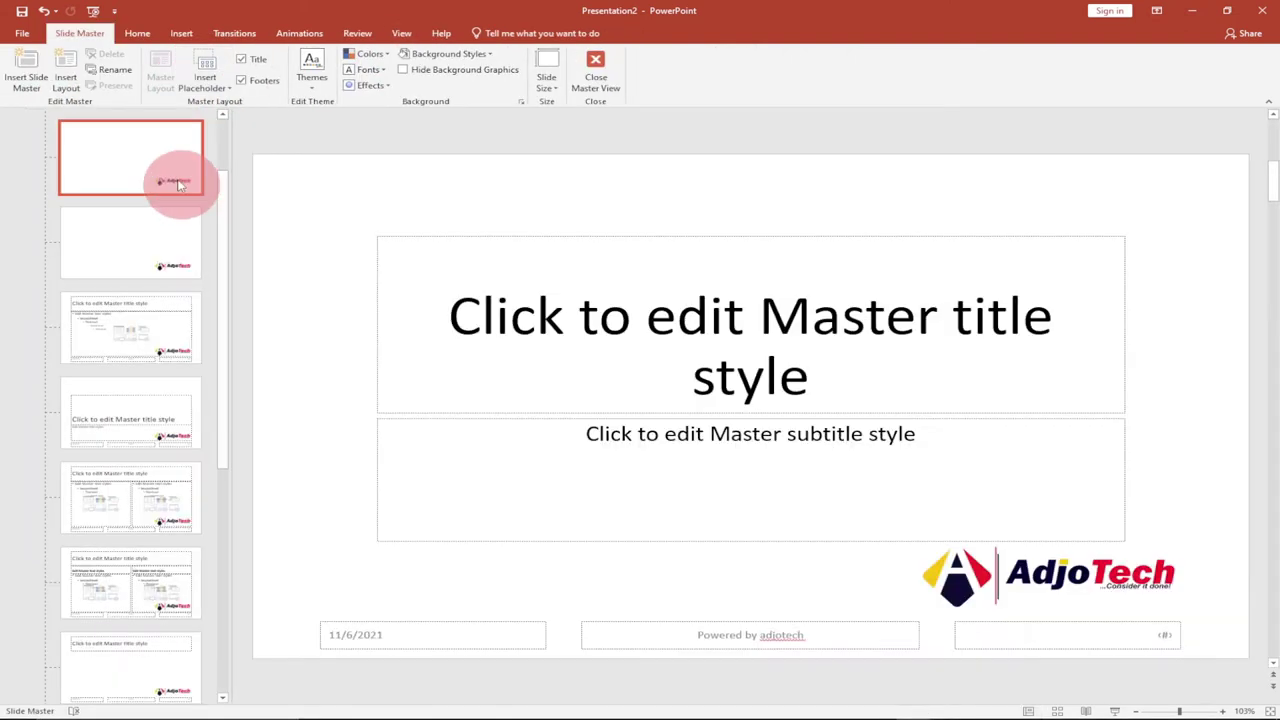
pyautogui.scroll(1, 208, 200)
pyautogui.click(148, 190)
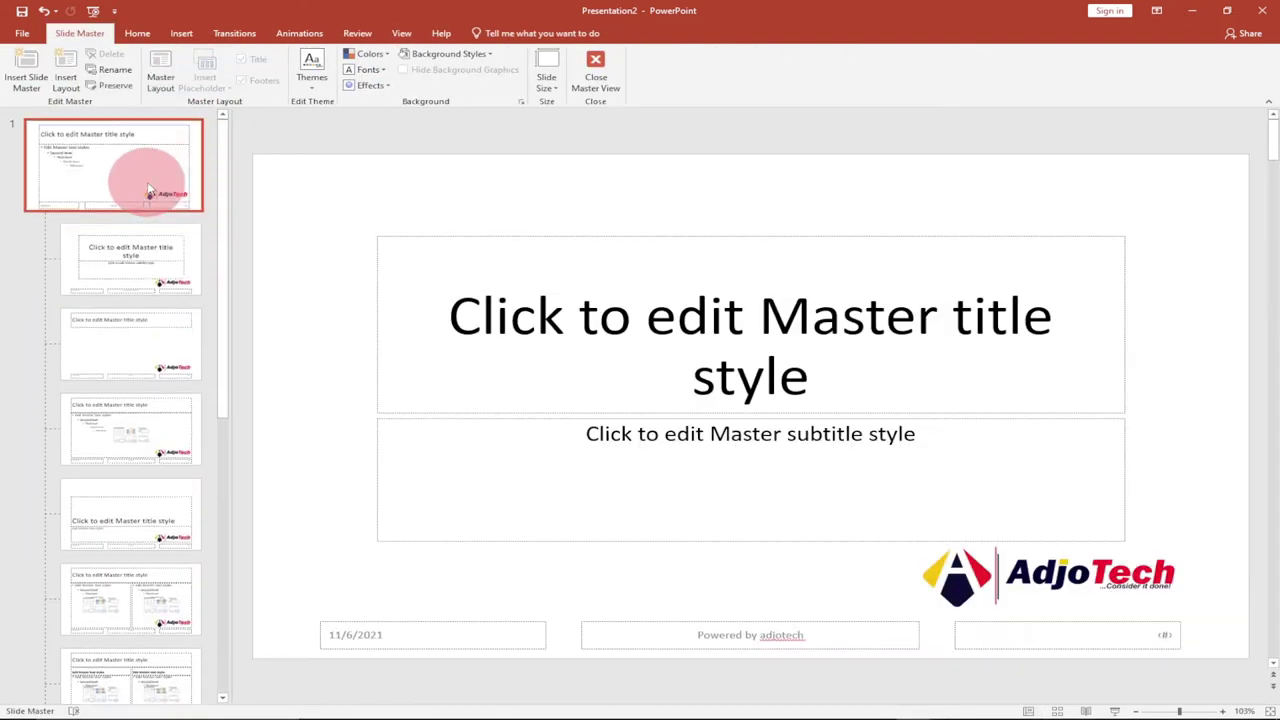
pyautogui.click(962, 560)
pyautogui.click(902, 517)
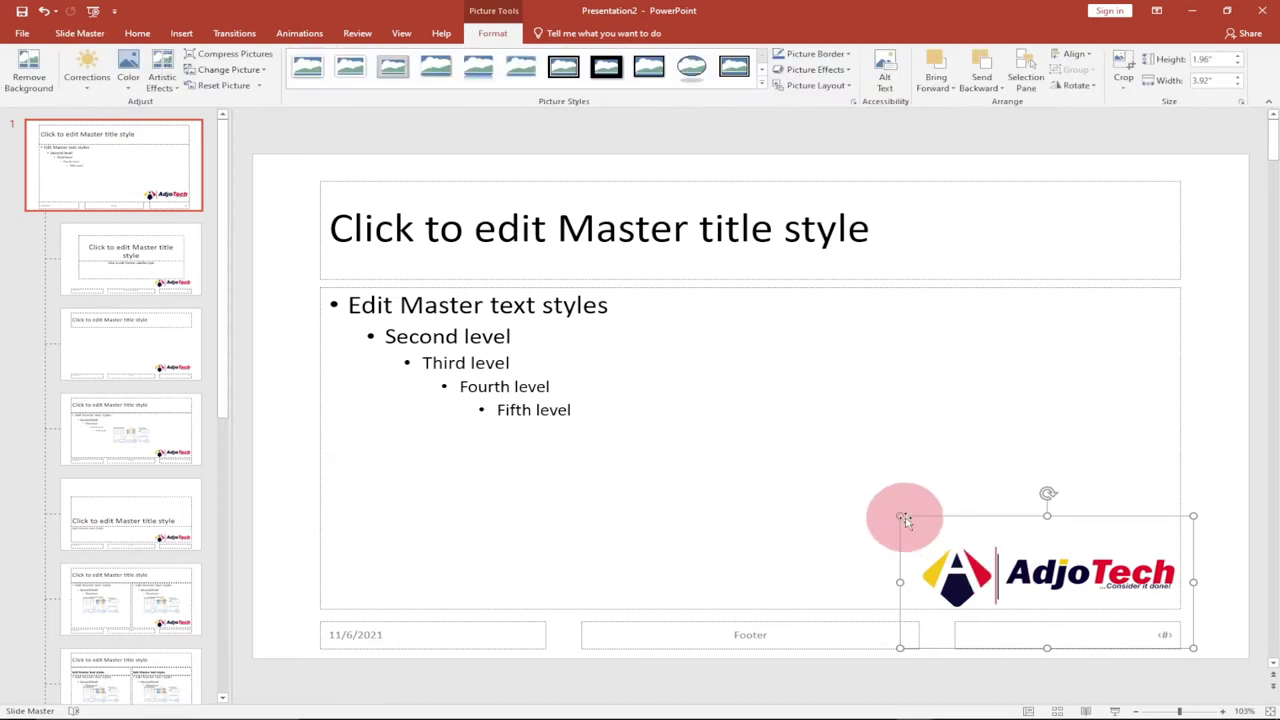
pyautogui.moveTo(899, 513); pyautogui.dragTo(1018, 633)
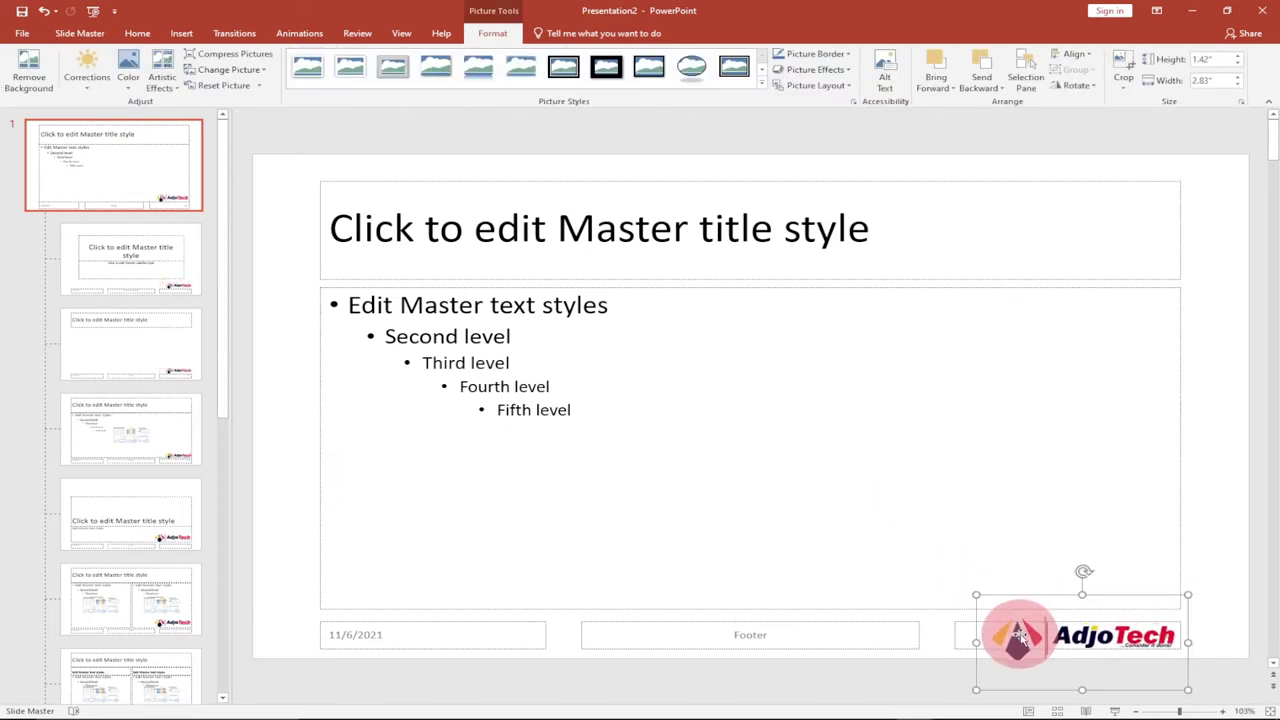
pyautogui.click(80, 34)
pyautogui.click(595, 70)
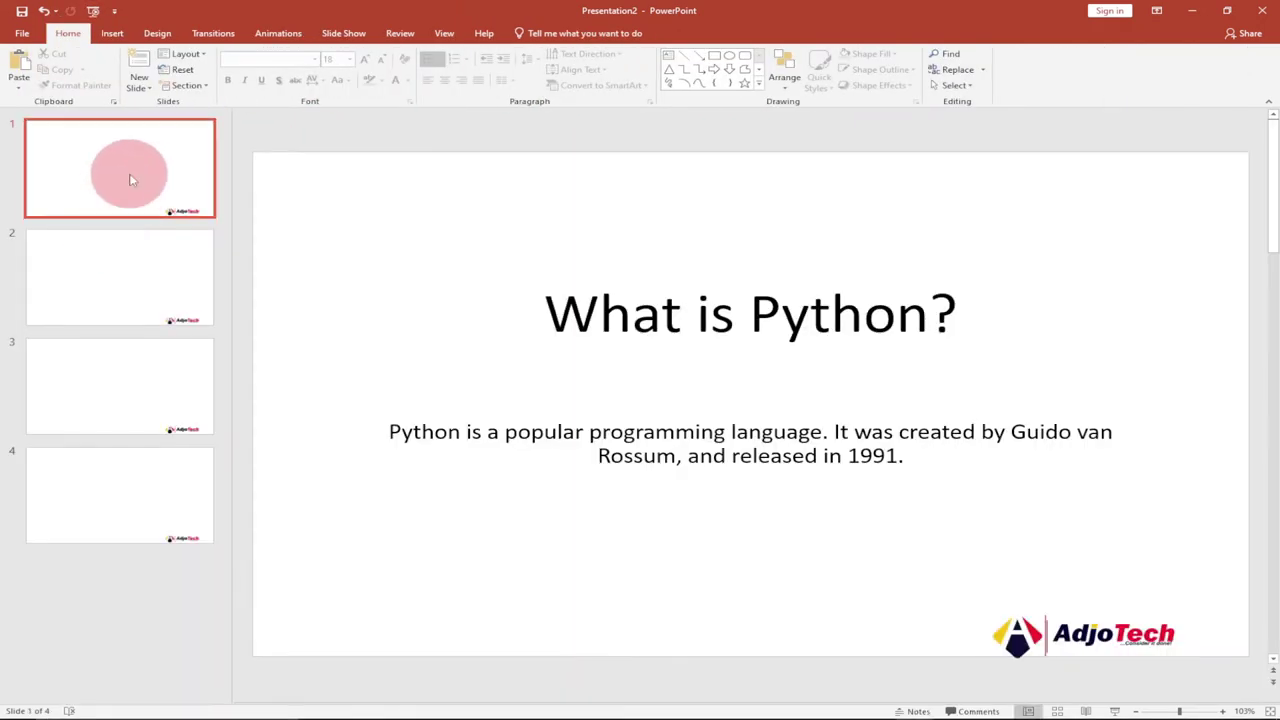
# - Review slides 2 to 4, then switch to Slide Master view
pyautogui.click(140, 297)
pyautogui.click(158, 372)
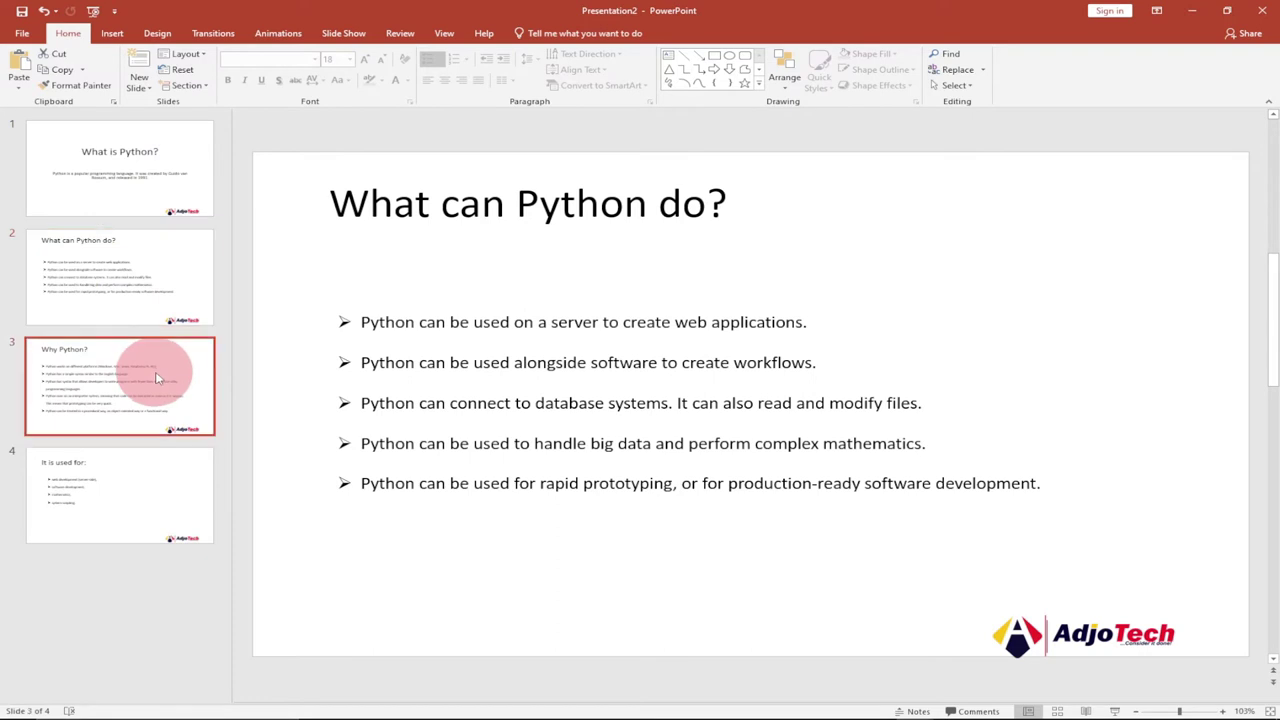
pyautogui.click(162, 496)
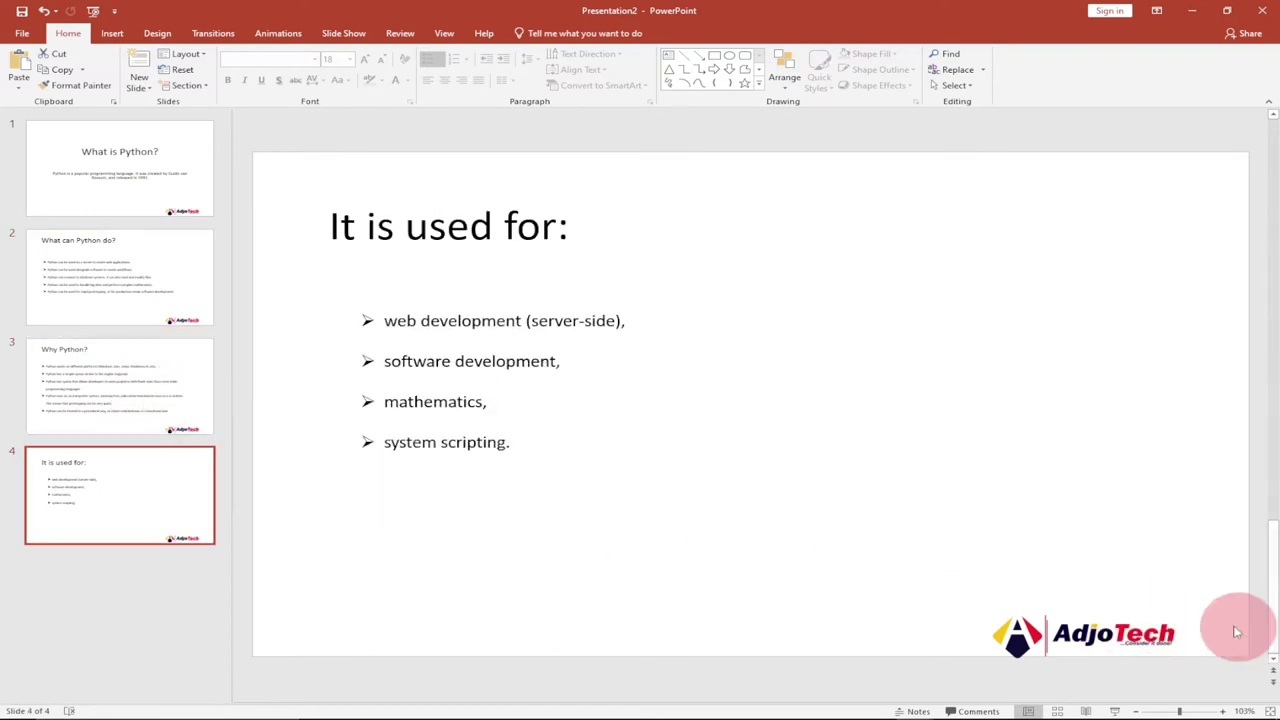
pyautogui.click(444, 33)
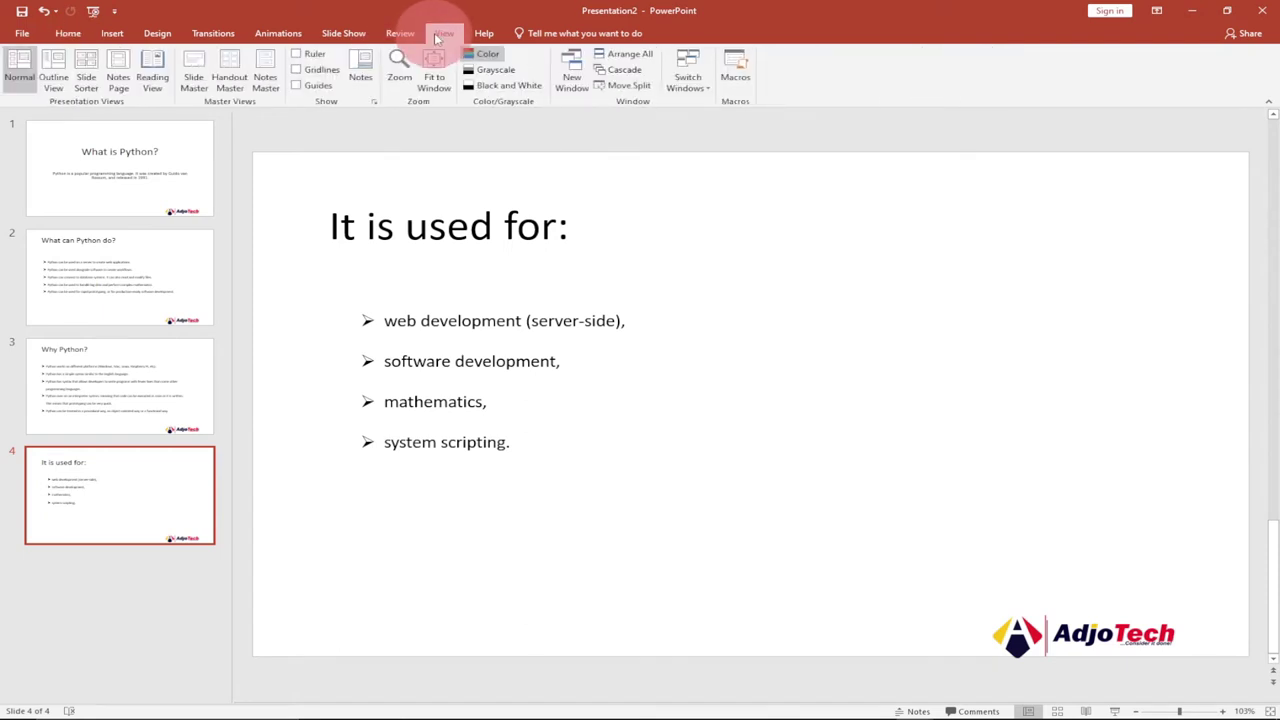
pyautogui.click(196, 80)
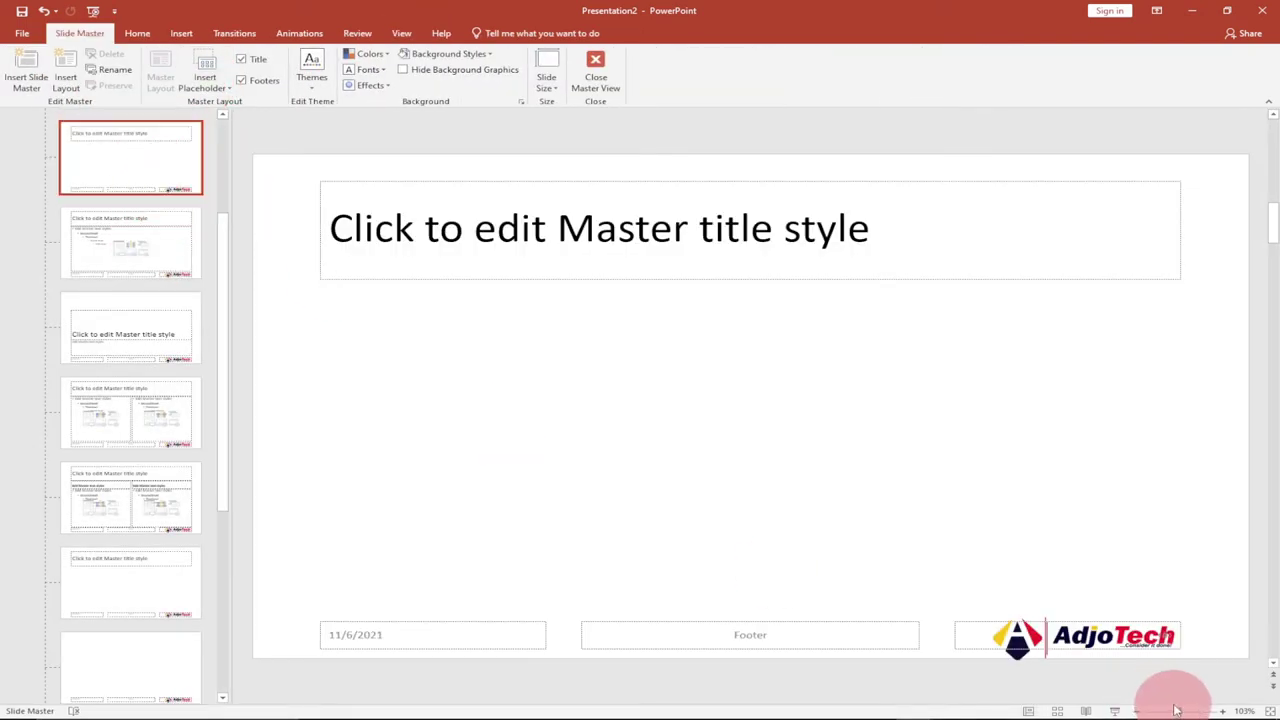
# - Move the layout's slide-number box out from behind the logo to sit above it
pyautogui.moveTo(1018, 645)
pyautogui.mouseDown()
pyautogui.moveTo(1043, 623)
pyautogui.moveTo(1020, 634)
pyautogui.mouseUp()
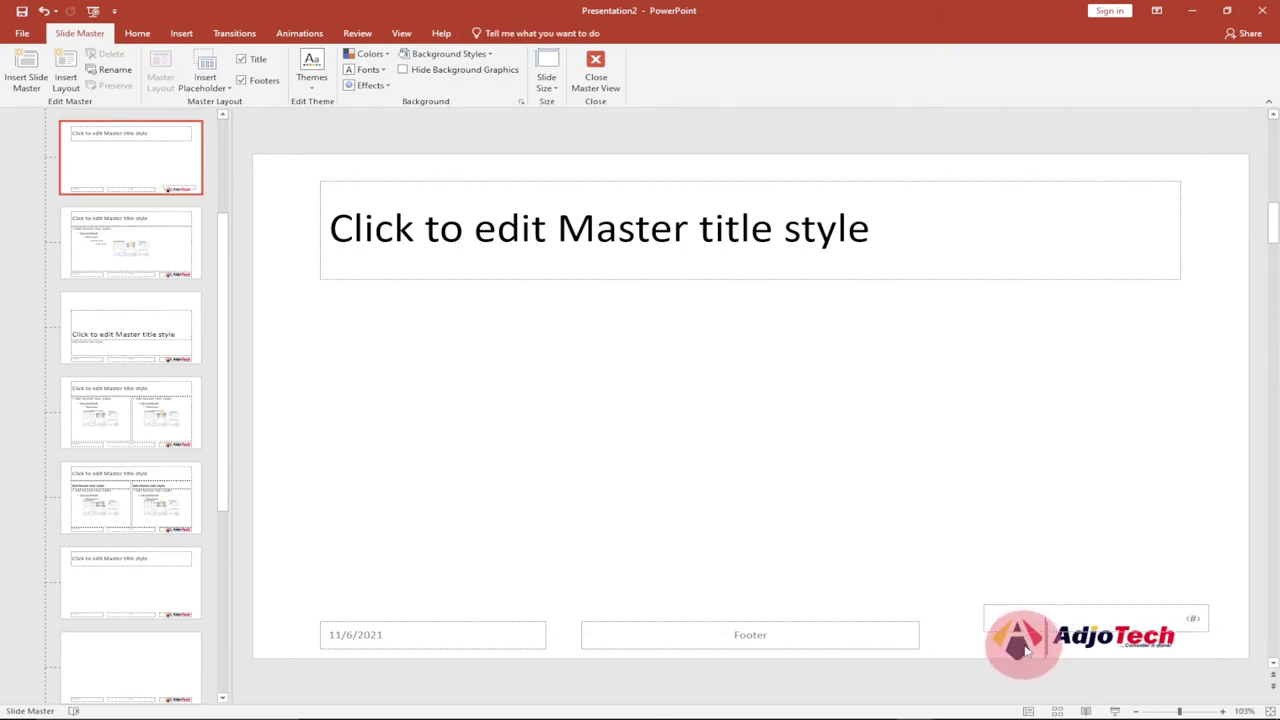
pyautogui.click(1100, 638)
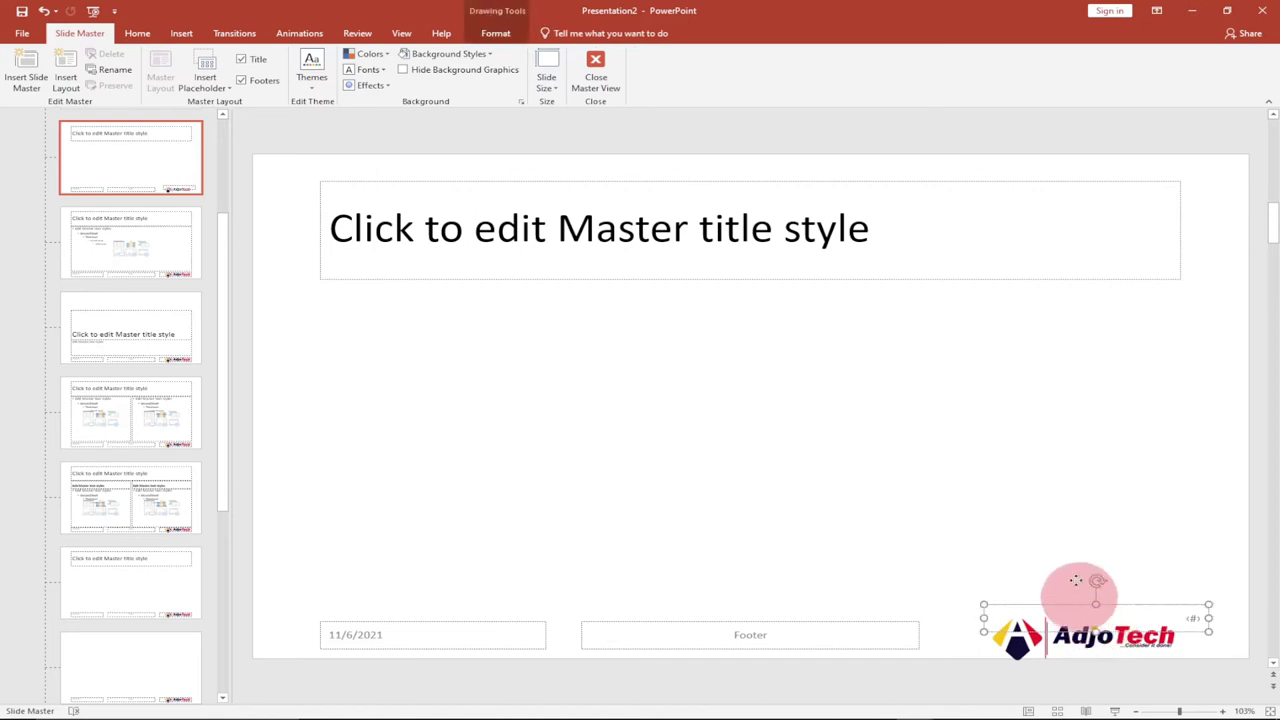
pyautogui.moveTo(1080, 594); pyautogui.dragTo(1067, 542)
pyautogui.click(1014, 636)
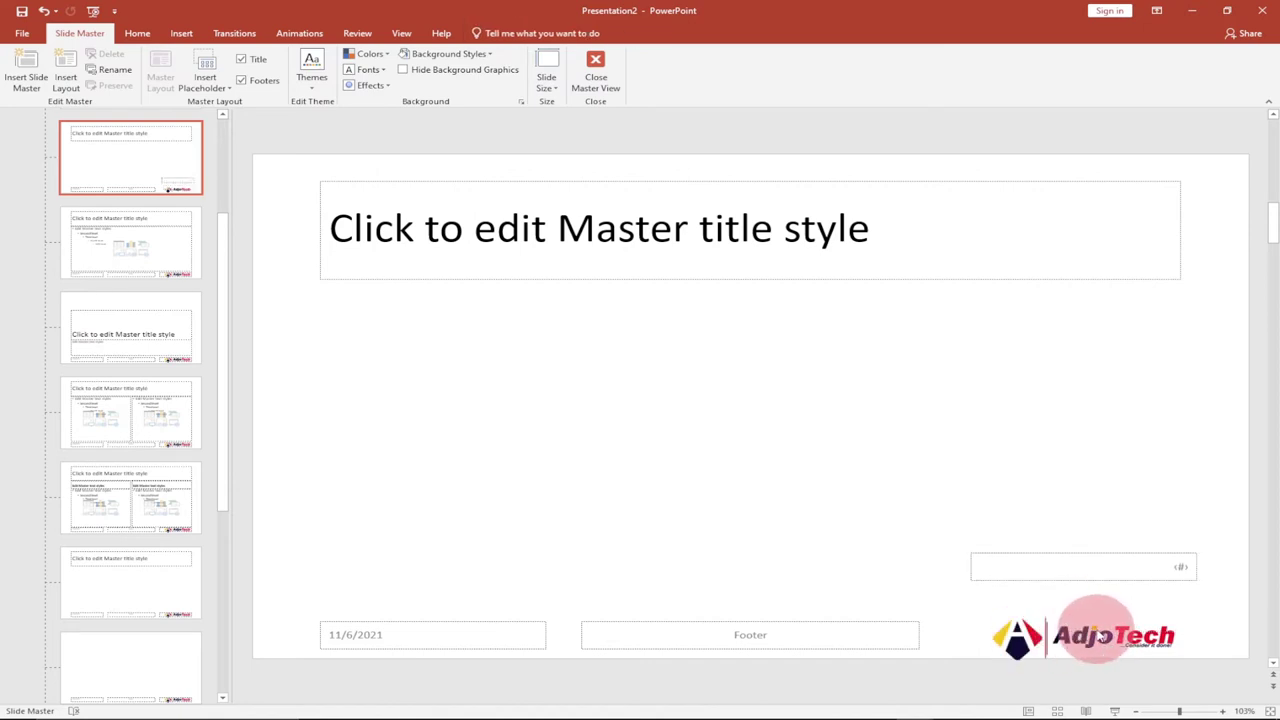
# - Raise the top master's AdjoTech logo slightly and return to the 'What is Python?' slide
pyautogui.scroll(3, 186, 206)
pyautogui.click(166, 162)
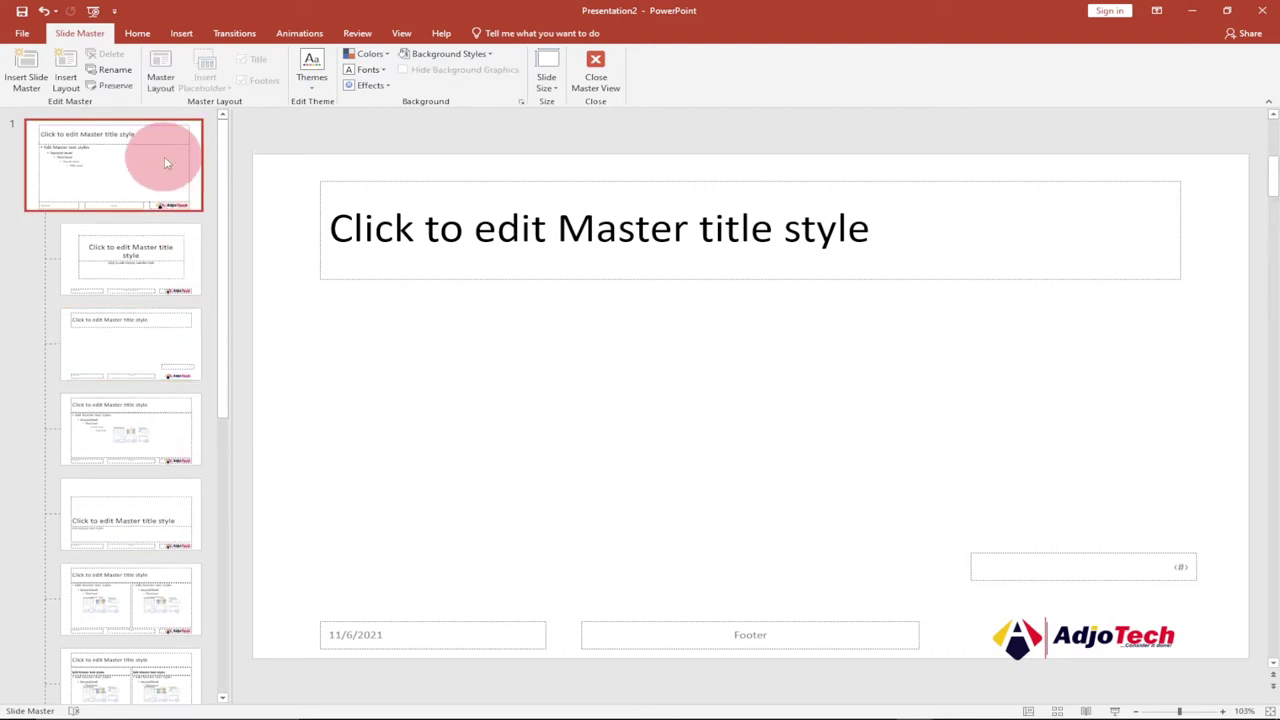
pyautogui.moveTo(1028, 625)
pyautogui.mouseDown()
pyautogui.moveTo(1017, 606)
pyautogui.moveTo(1047, 623)
pyautogui.moveTo(1043, 611)
pyautogui.mouseUp()
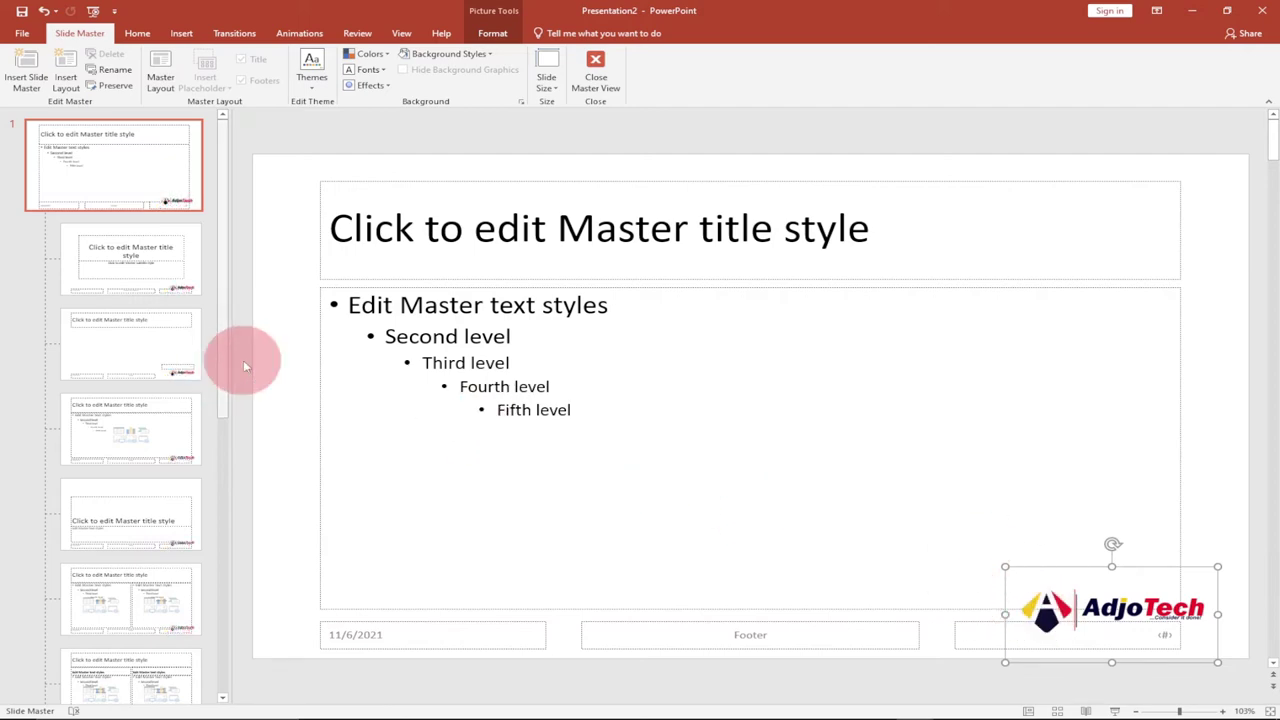
pyautogui.click(595, 70)
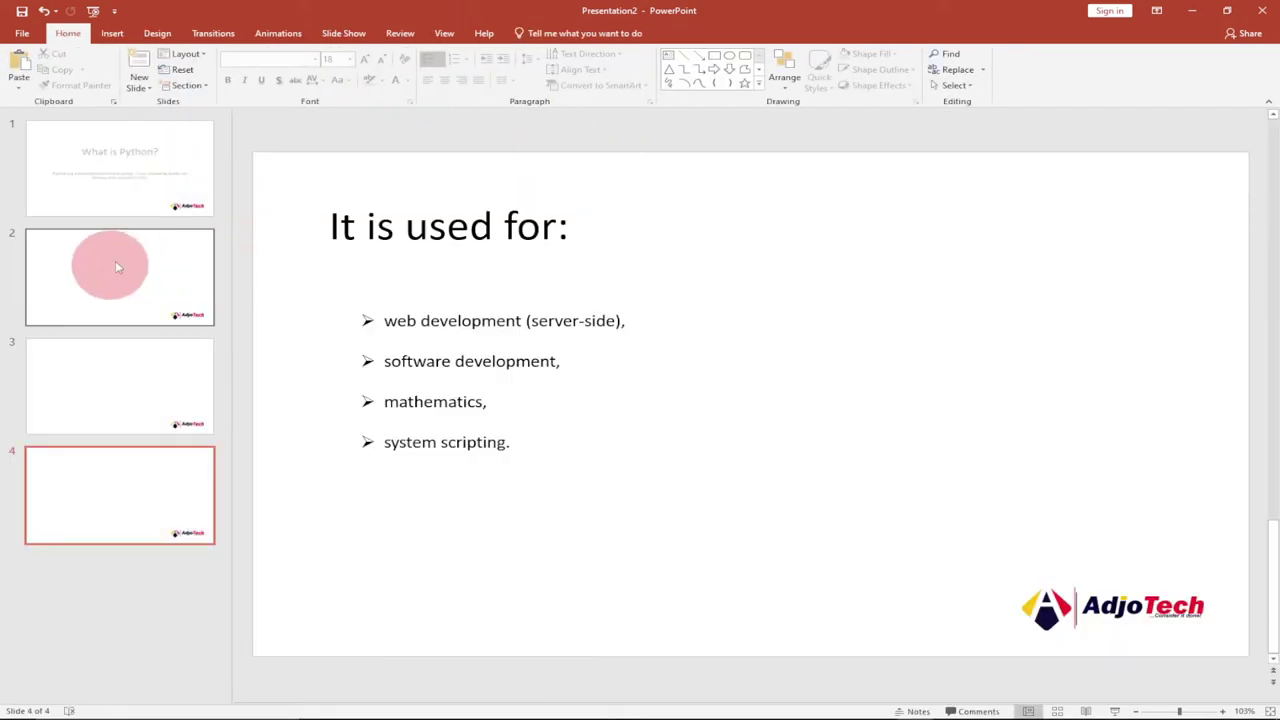
pyautogui.click(119, 161)
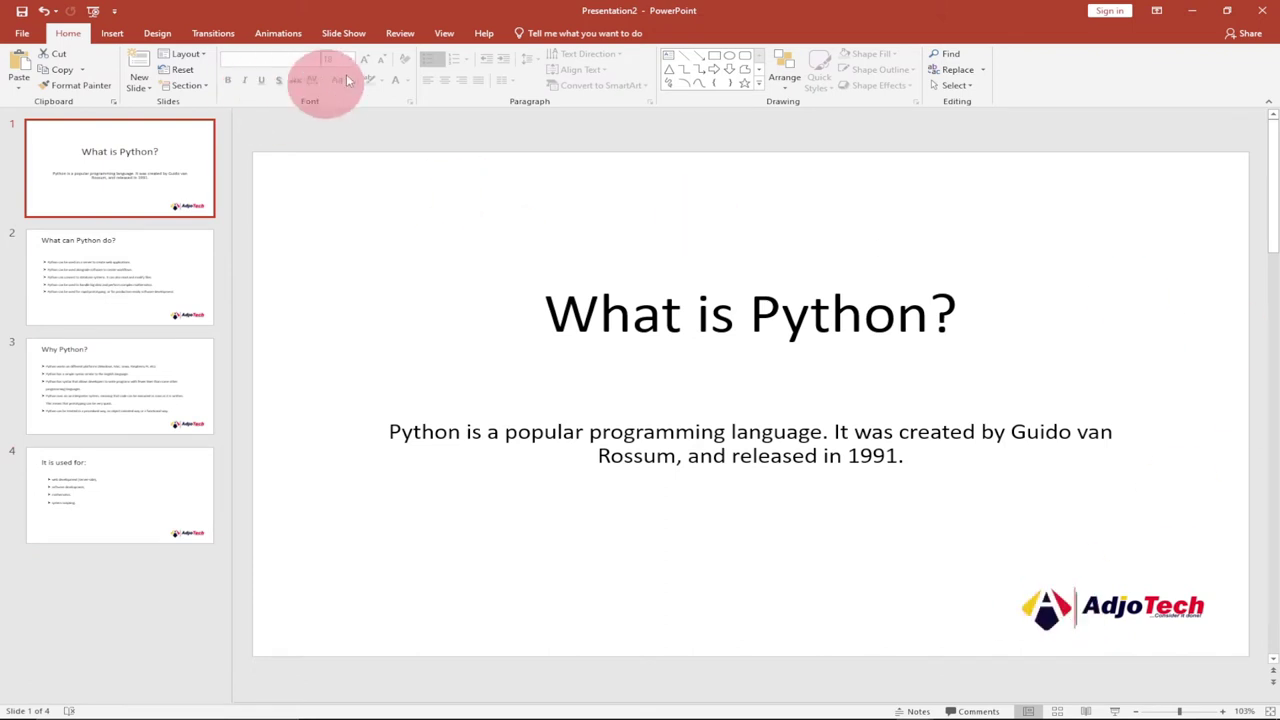
pyautogui.click(442, 33)
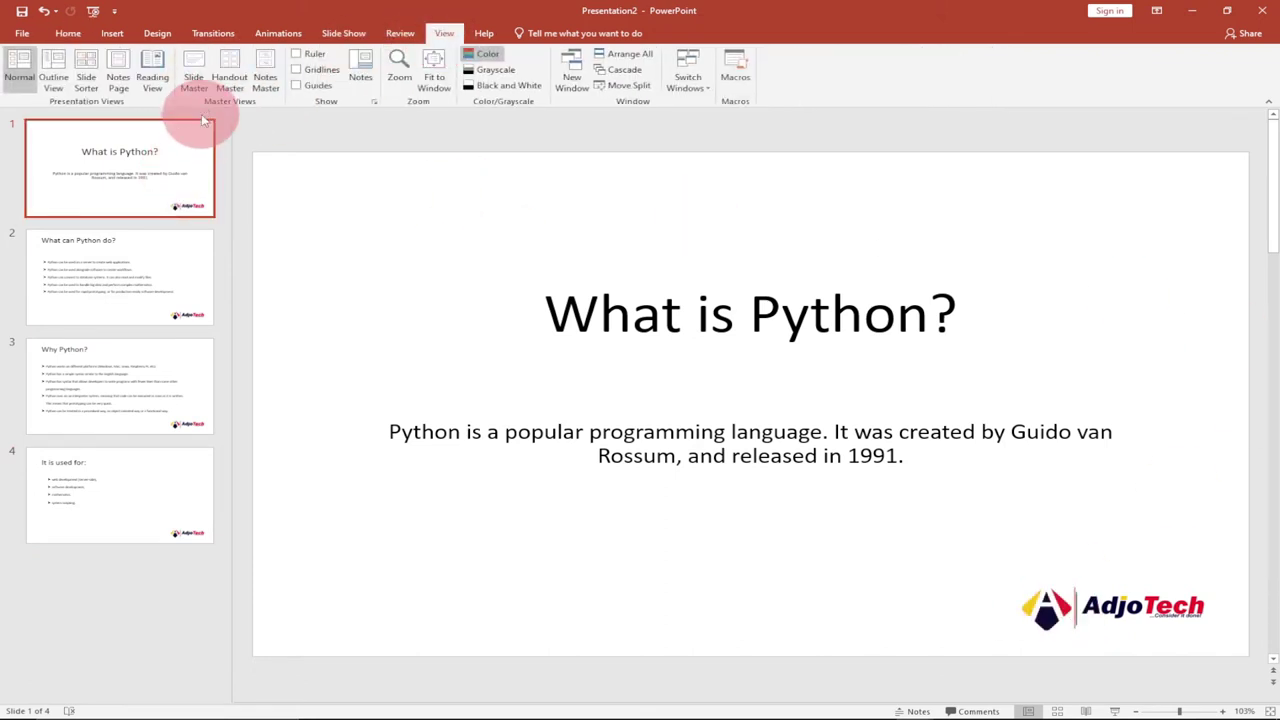
# - Apply the dark grey Background Style to the top slide master in Slide Master view
pyautogui.click(195, 82)
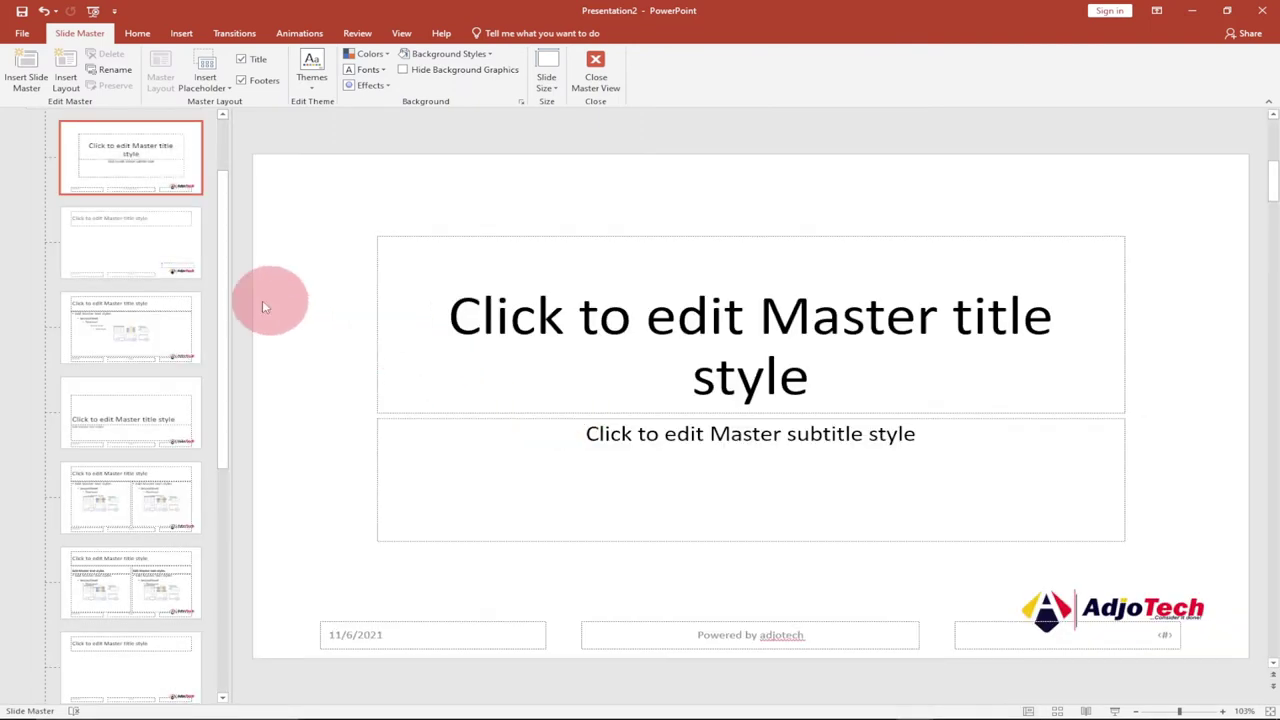
pyautogui.scroll(2, 130, 170)
pyautogui.click(135, 183)
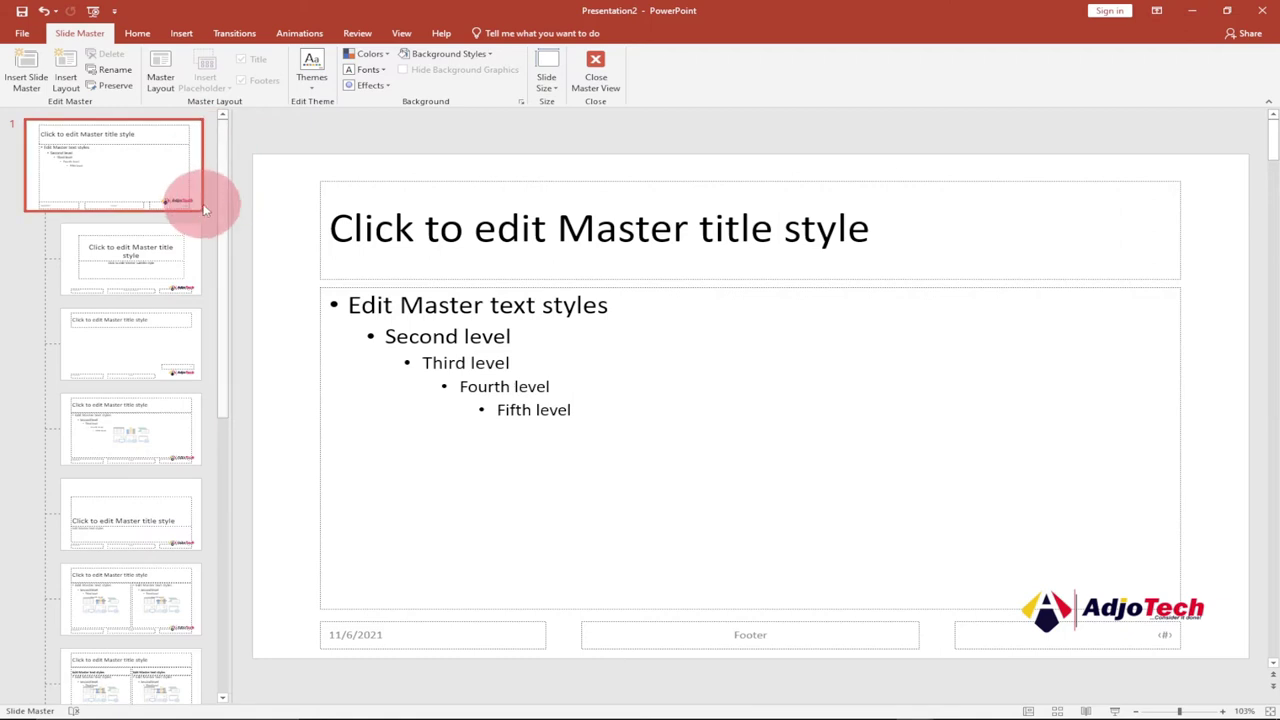
pyautogui.click(490, 55)
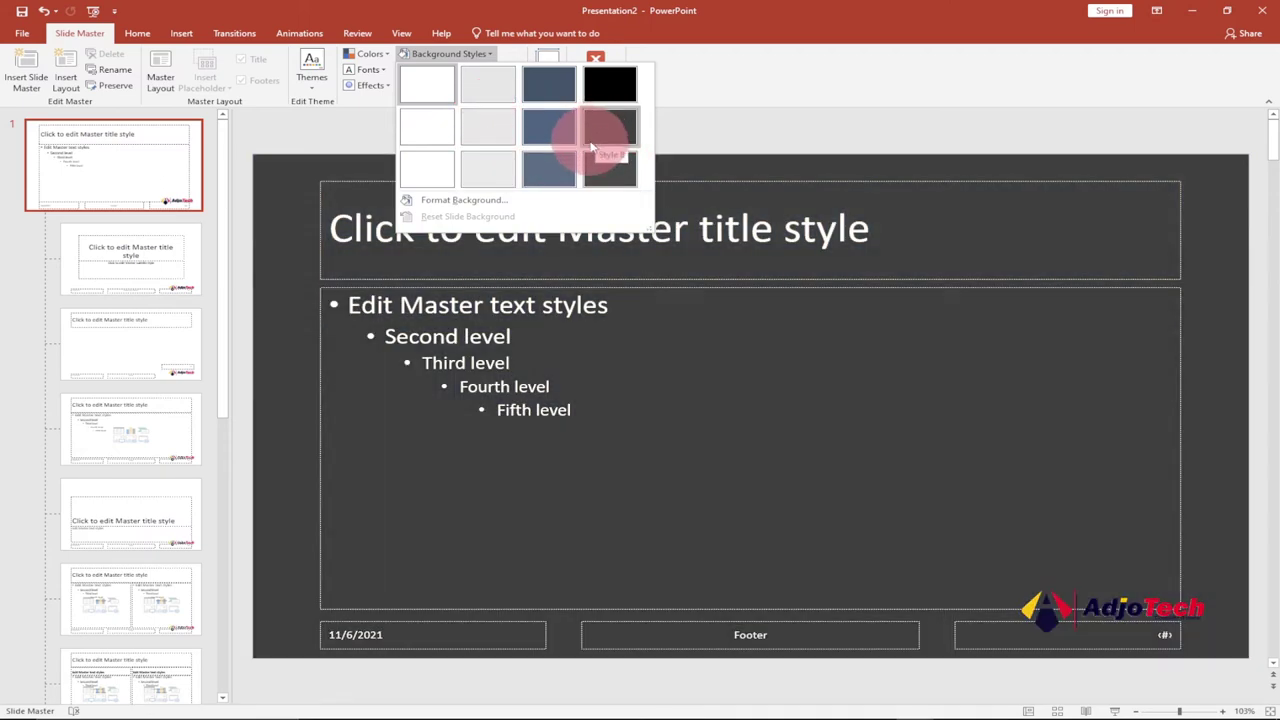
pyautogui.click(604, 138)
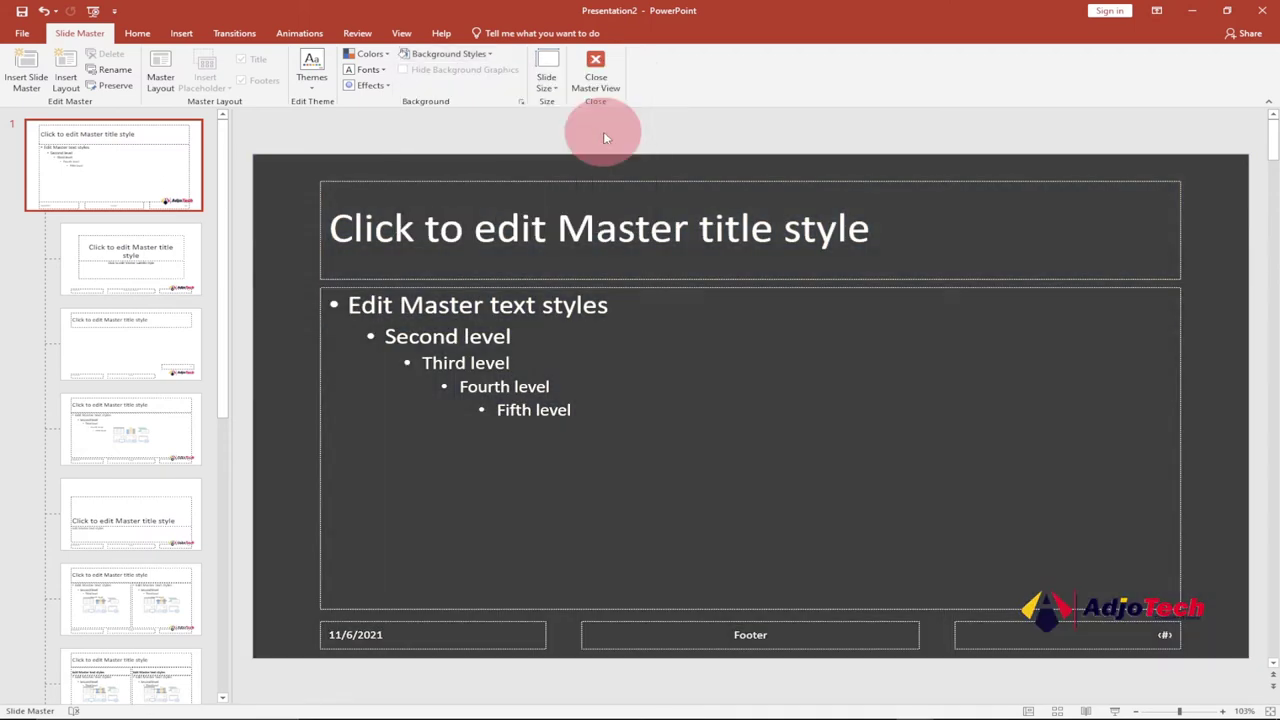
# - Close Master View and check all four dark grey slides, ending on 'What is Python?'
pyautogui.click(600, 70)
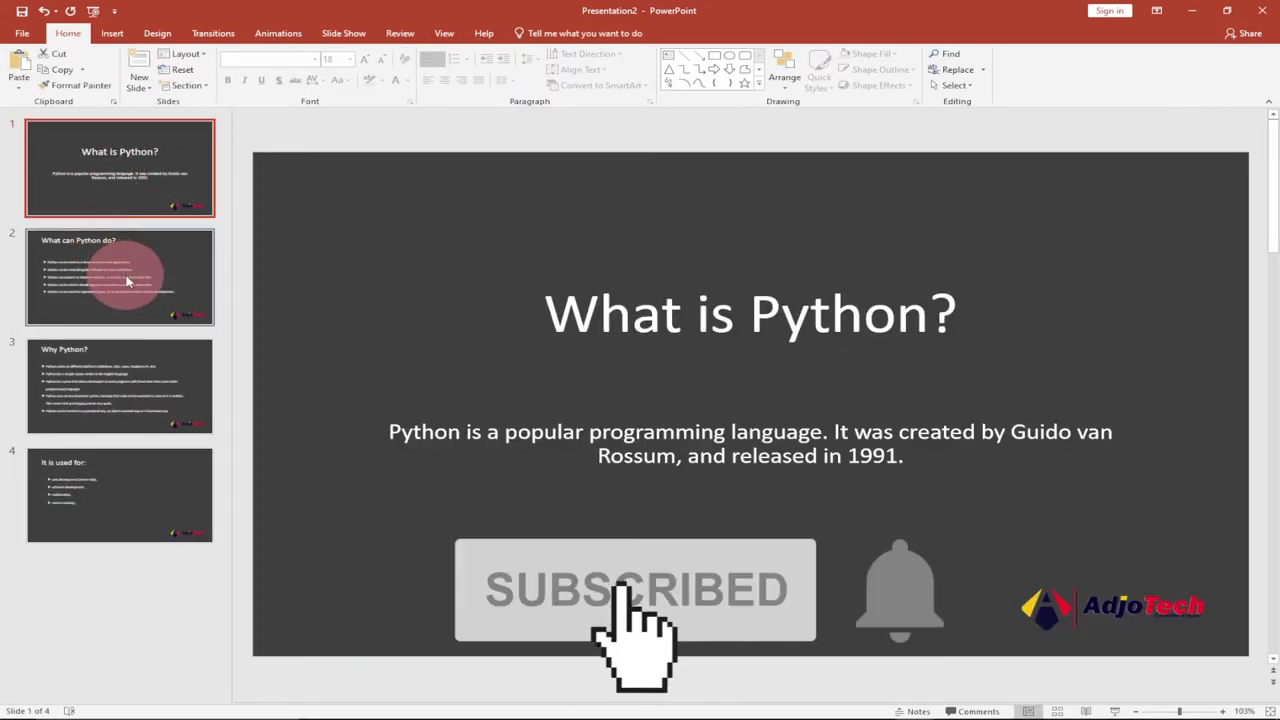
pyautogui.click(127, 282)
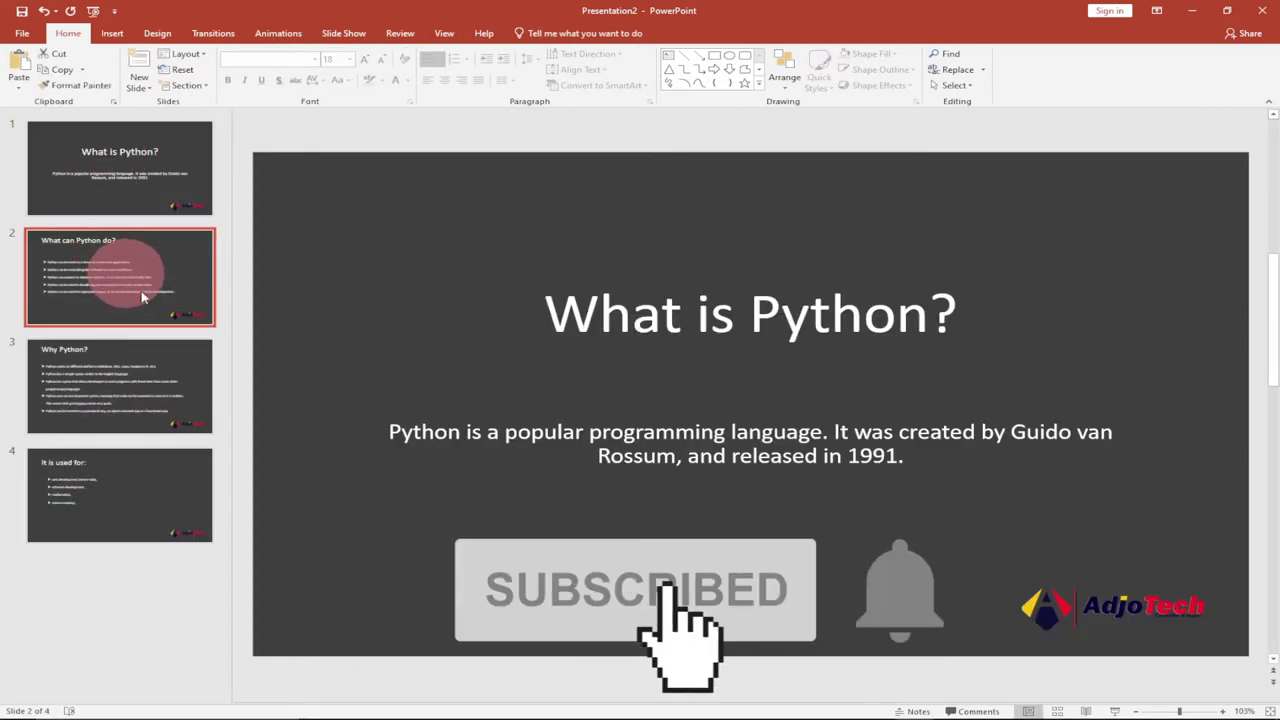
pyautogui.click(145, 370)
pyautogui.click(133, 467)
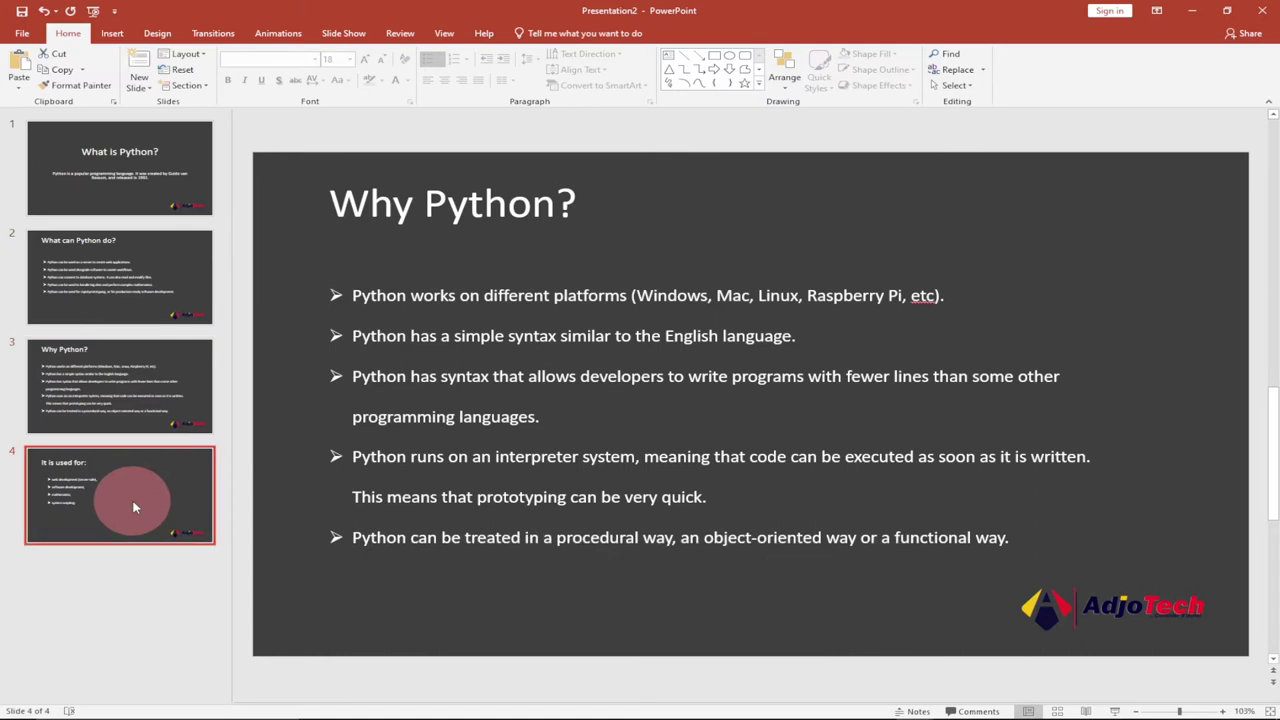
pyautogui.click(167, 195)
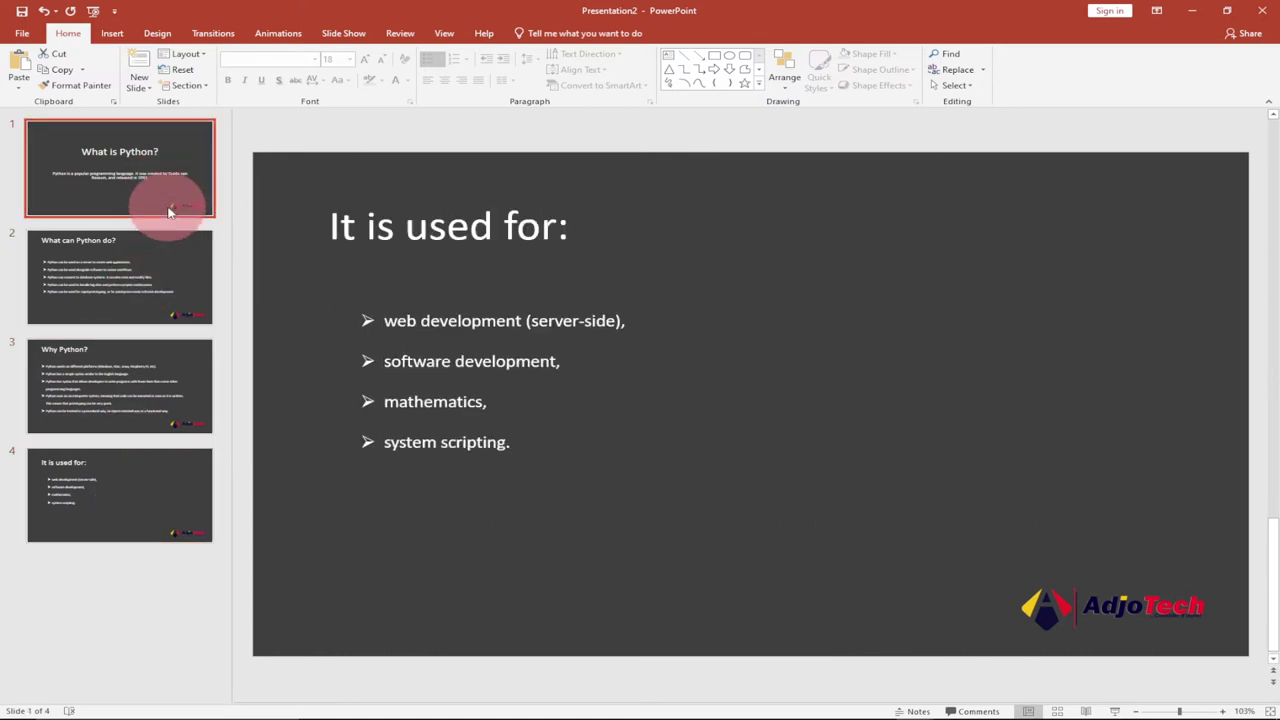
pyautogui.click(444, 33)
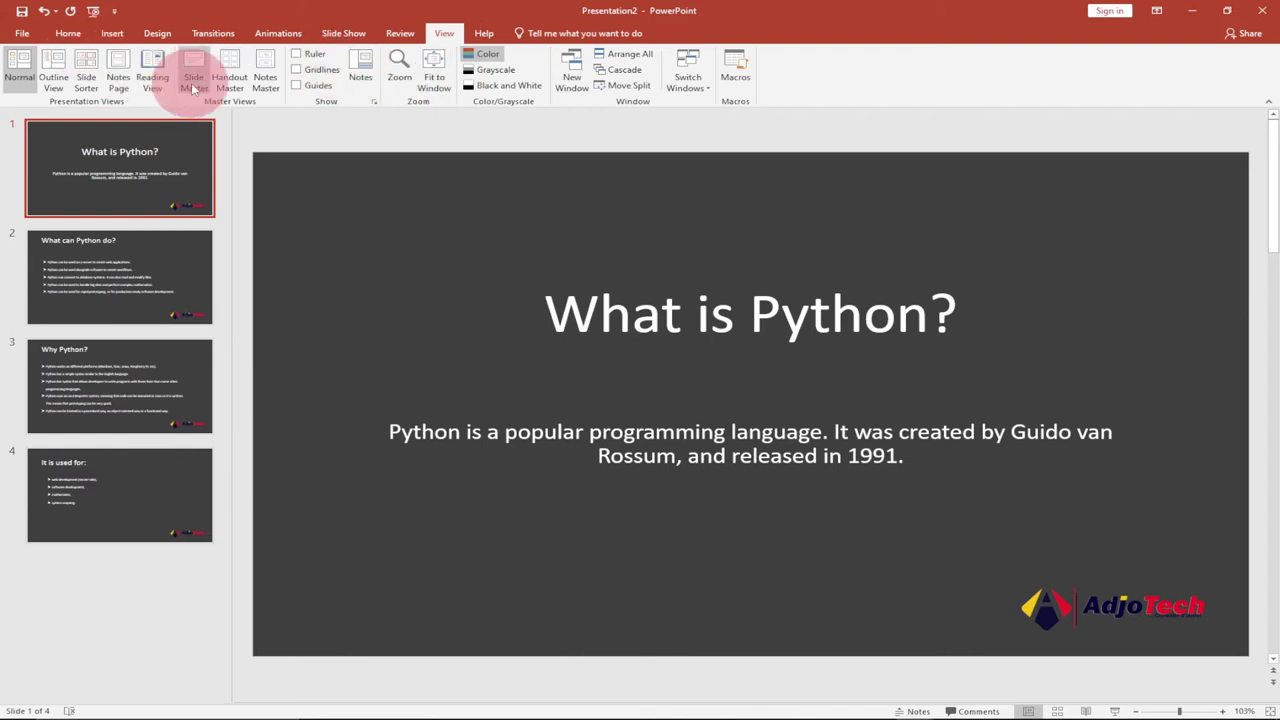
# - In Slide Master view, give the current layout a plain white background style
pyautogui.click(193, 80)
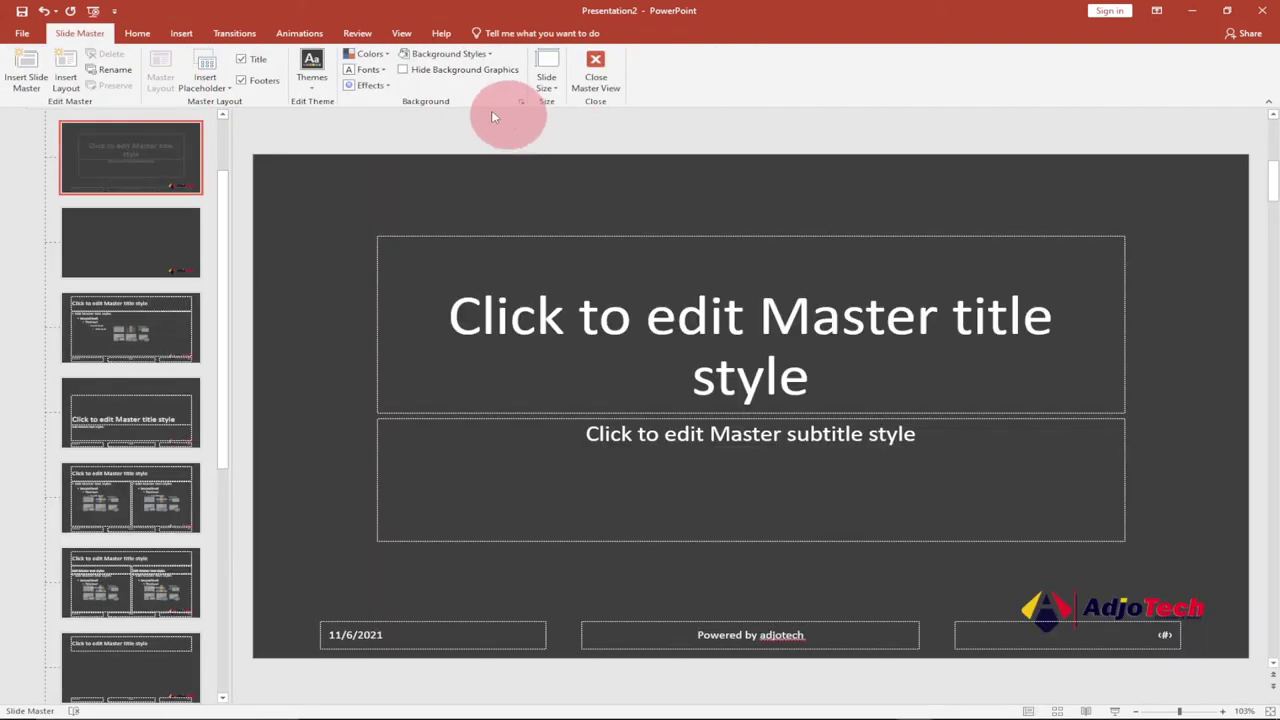
pyautogui.click(490, 53)
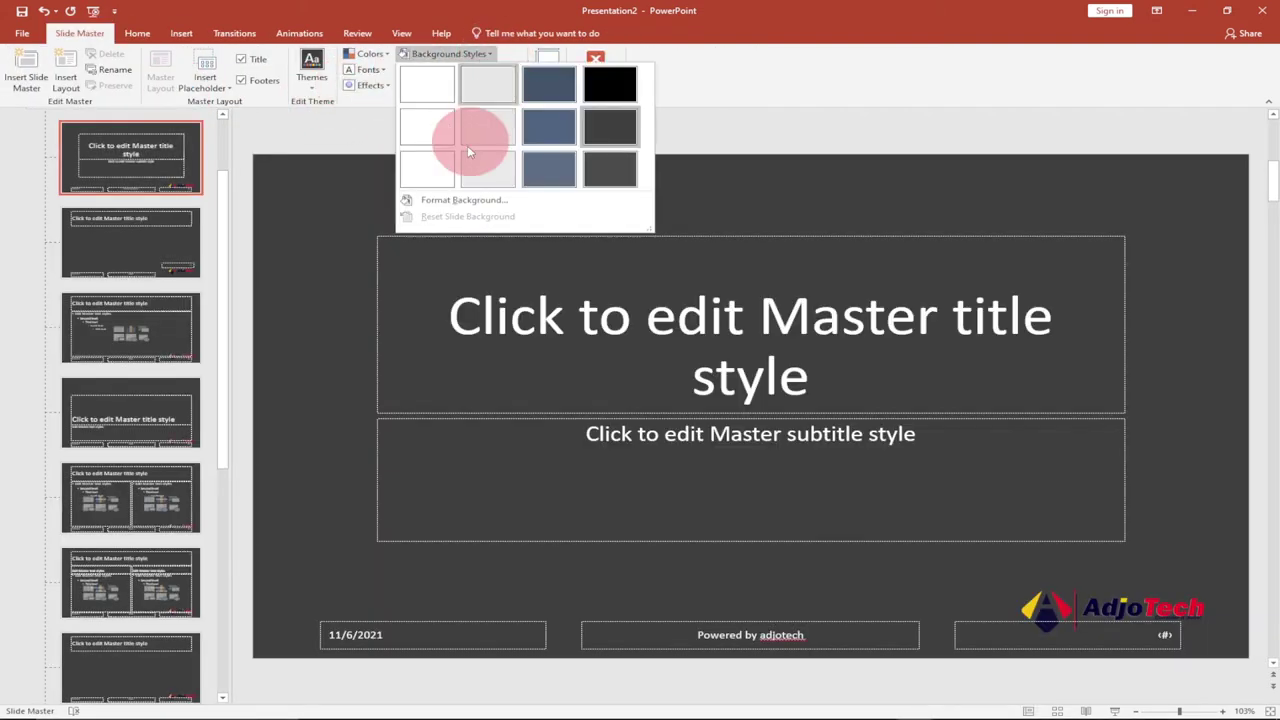
pyautogui.click(424, 78)
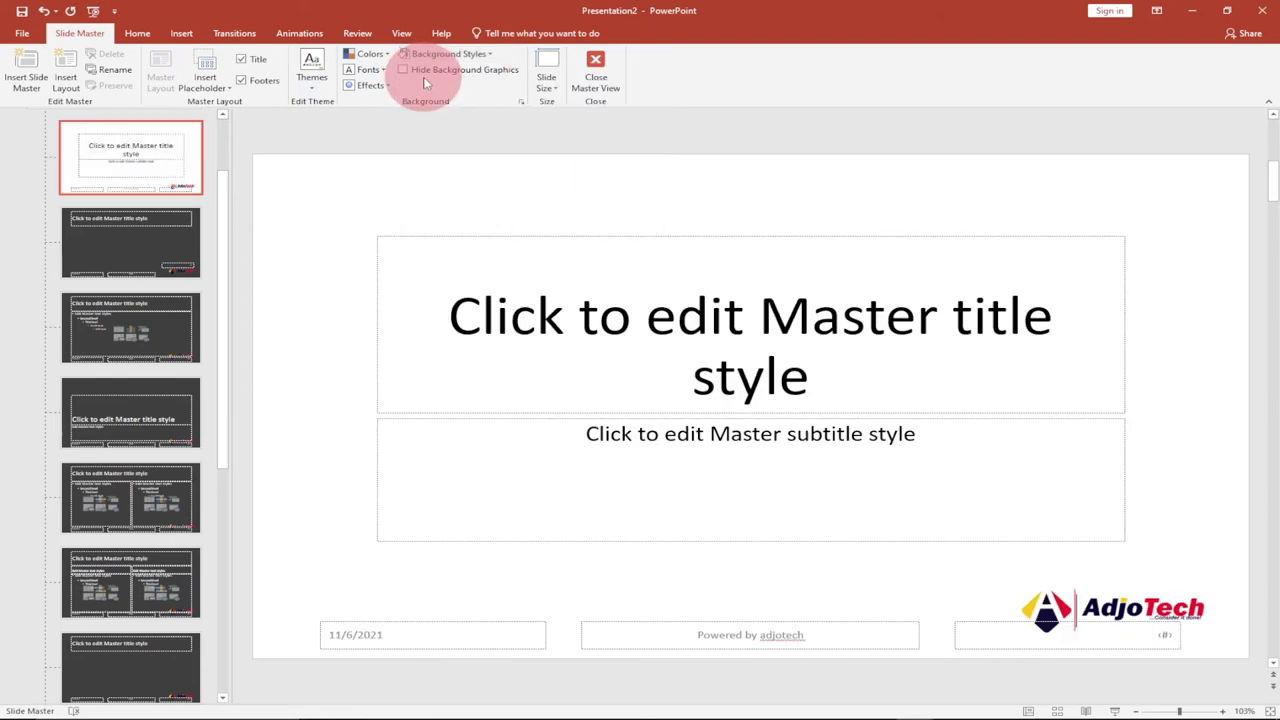
# - Select the top slide master and apply the plain white background style to it
pyautogui.scroll(2, 214, 192)
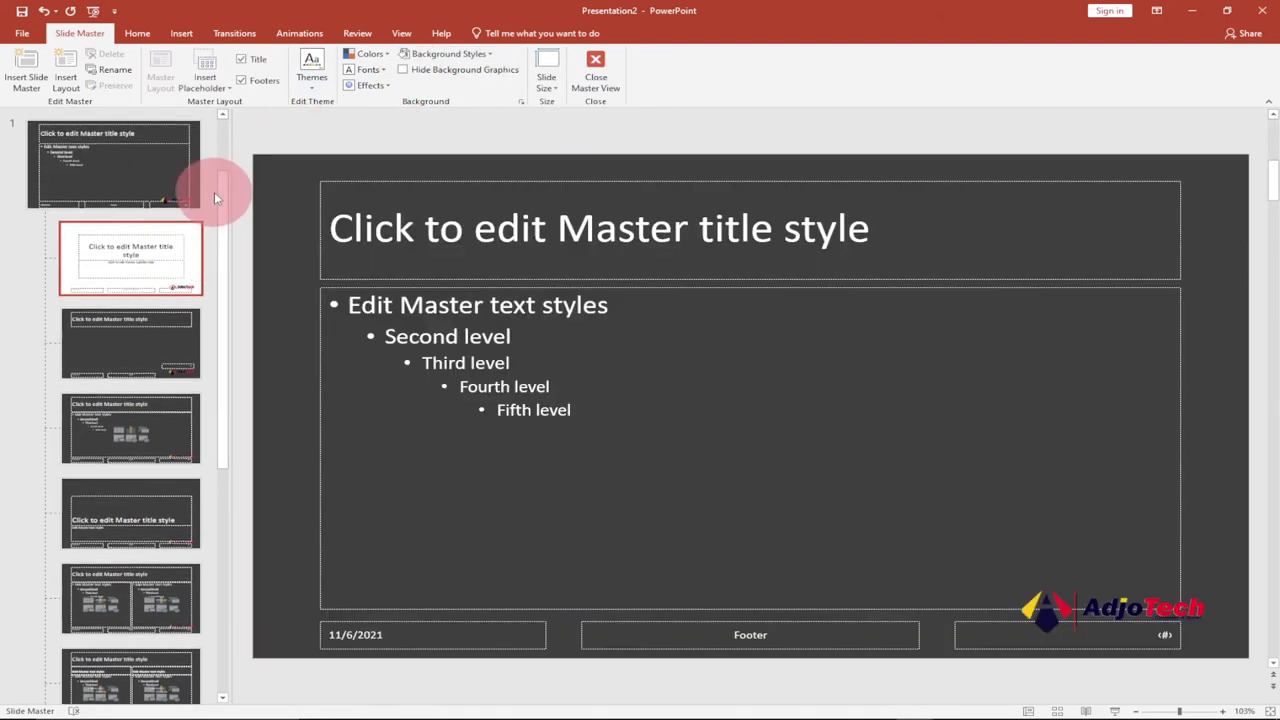
pyautogui.click(139, 174)
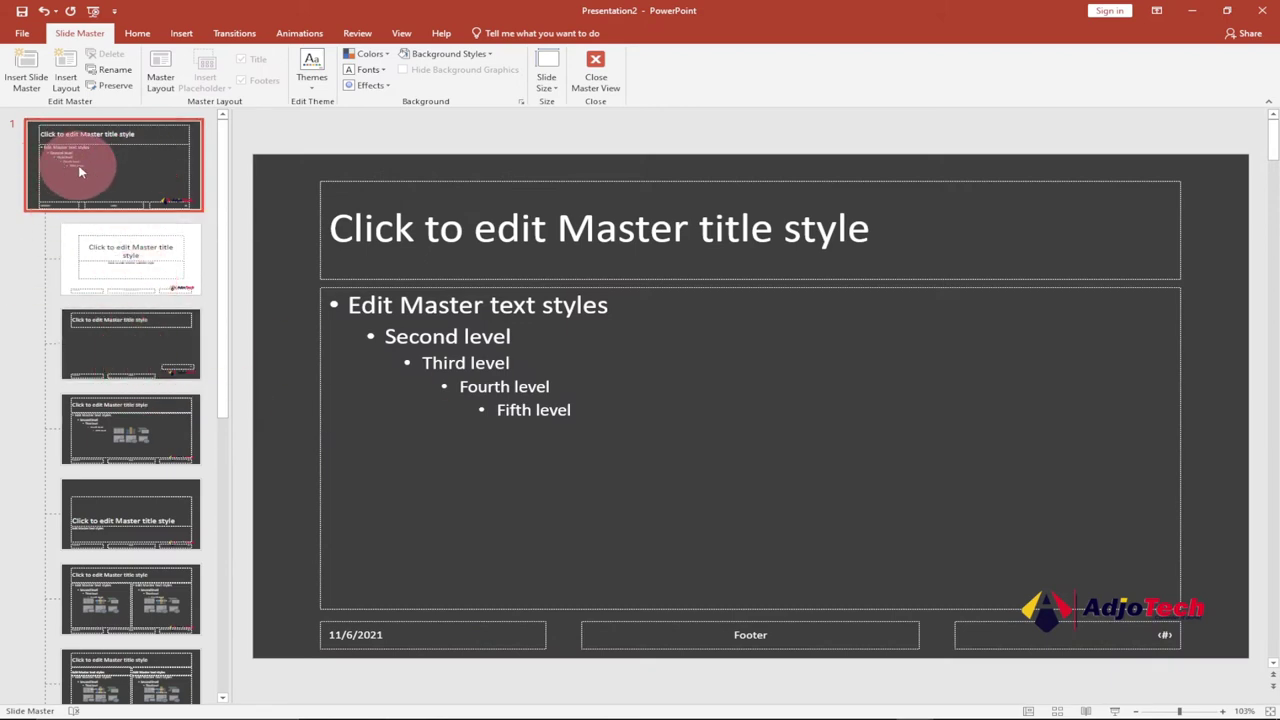
pyautogui.click(492, 56)
pyautogui.click(442, 79)
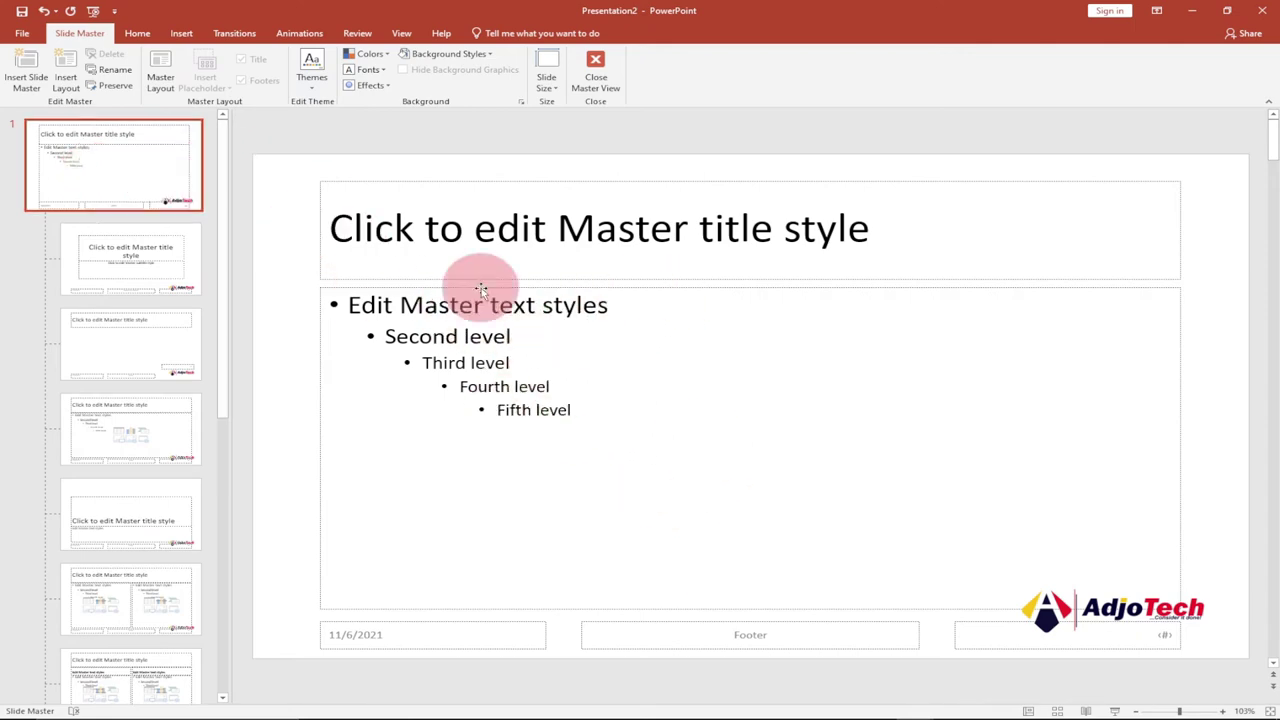
# - Set the master's theme fonts to the Arial Black-Arial pair and close Master View
pyautogui.click(384, 73)
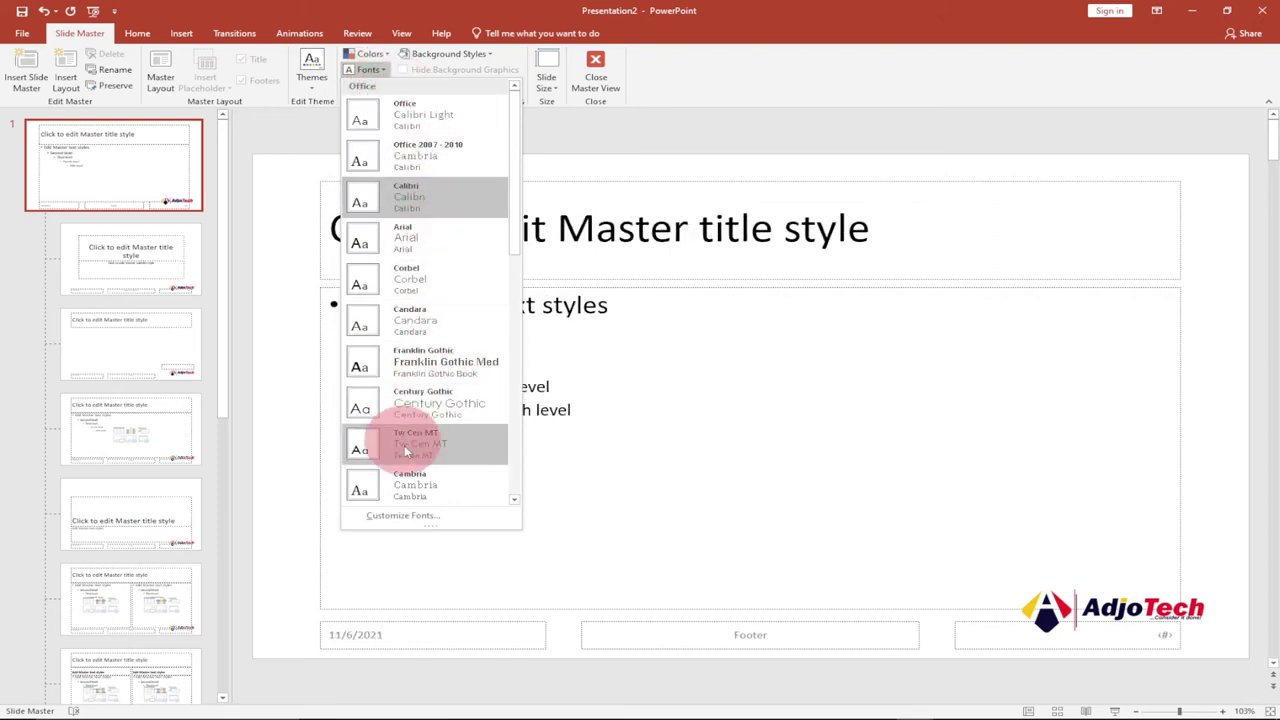
pyautogui.scroll(-5, 422, 367)
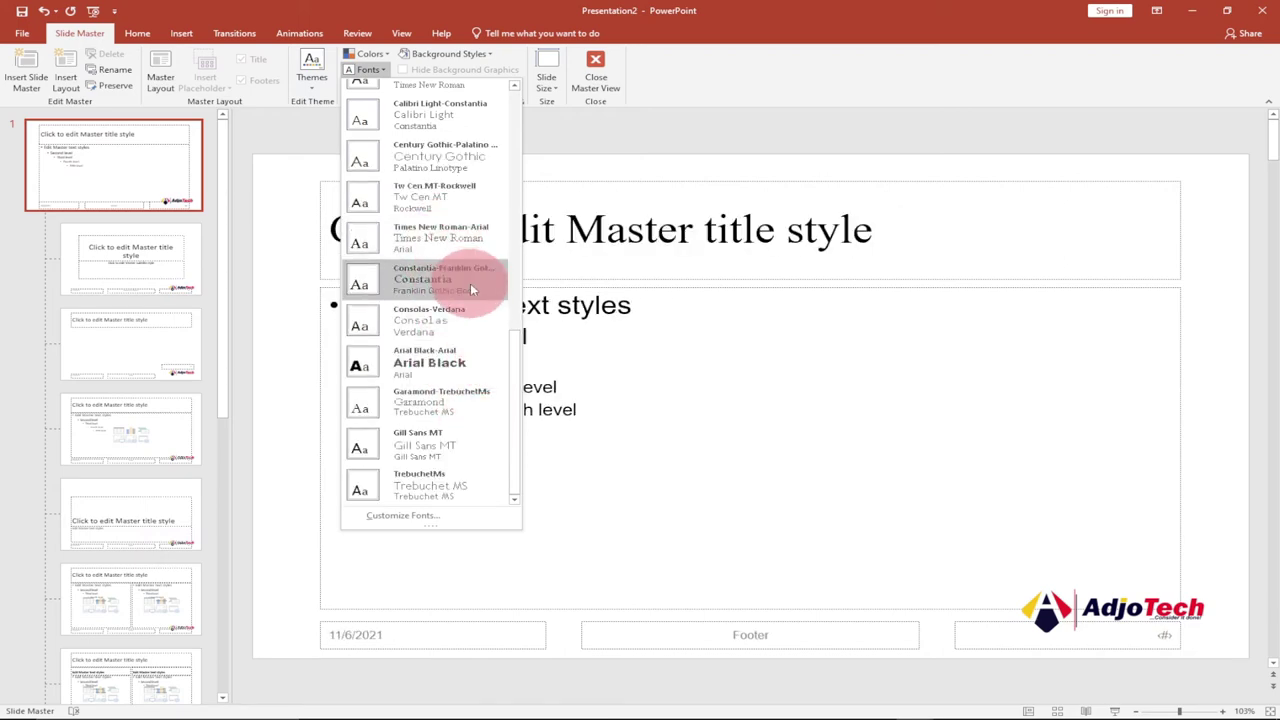
pyautogui.click(434, 359)
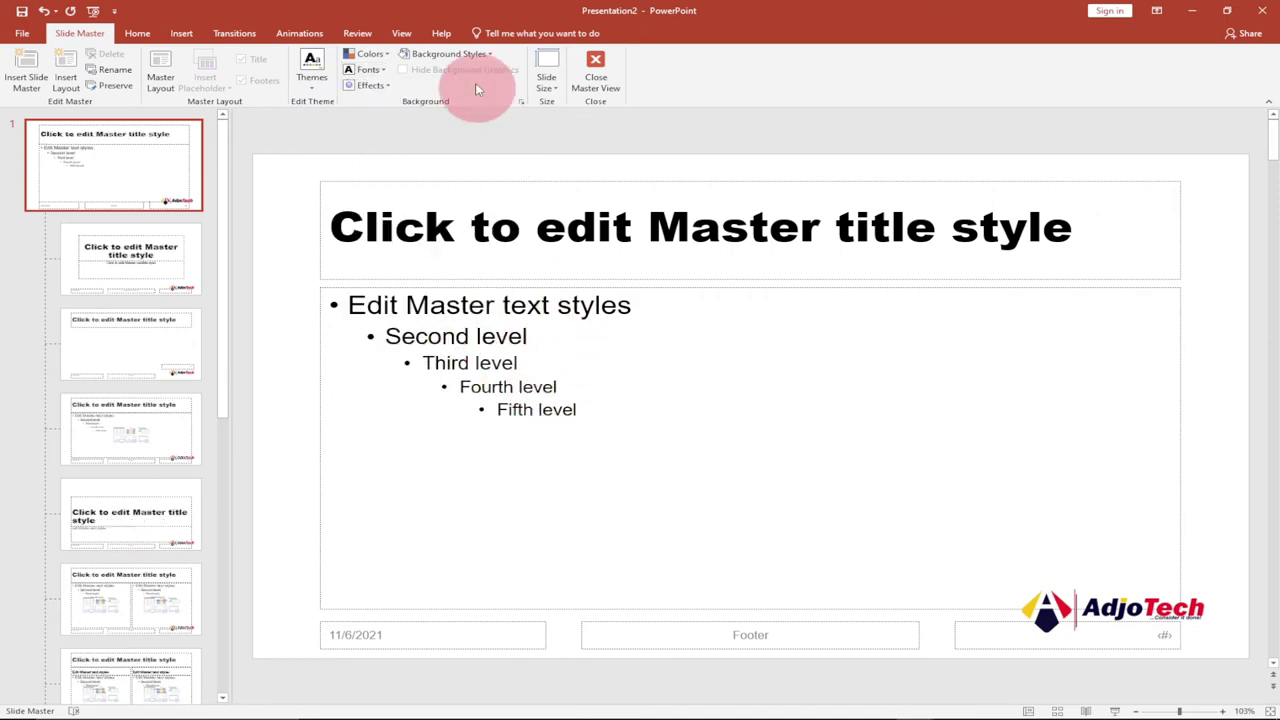
pyautogui.click(594, 72)
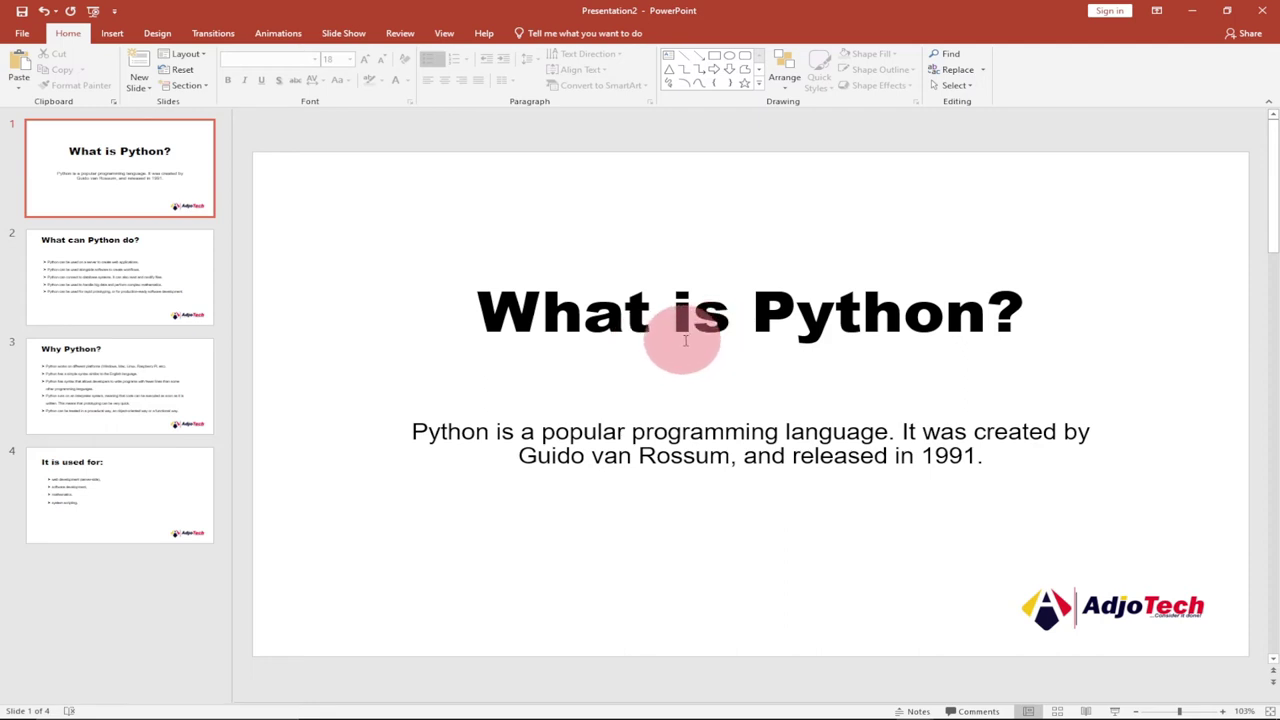
# - Check the 'What can Python do?' and 'It is used for:' slides, then reopen Slide Master from slide 1
pyautogui.click(119, 252)
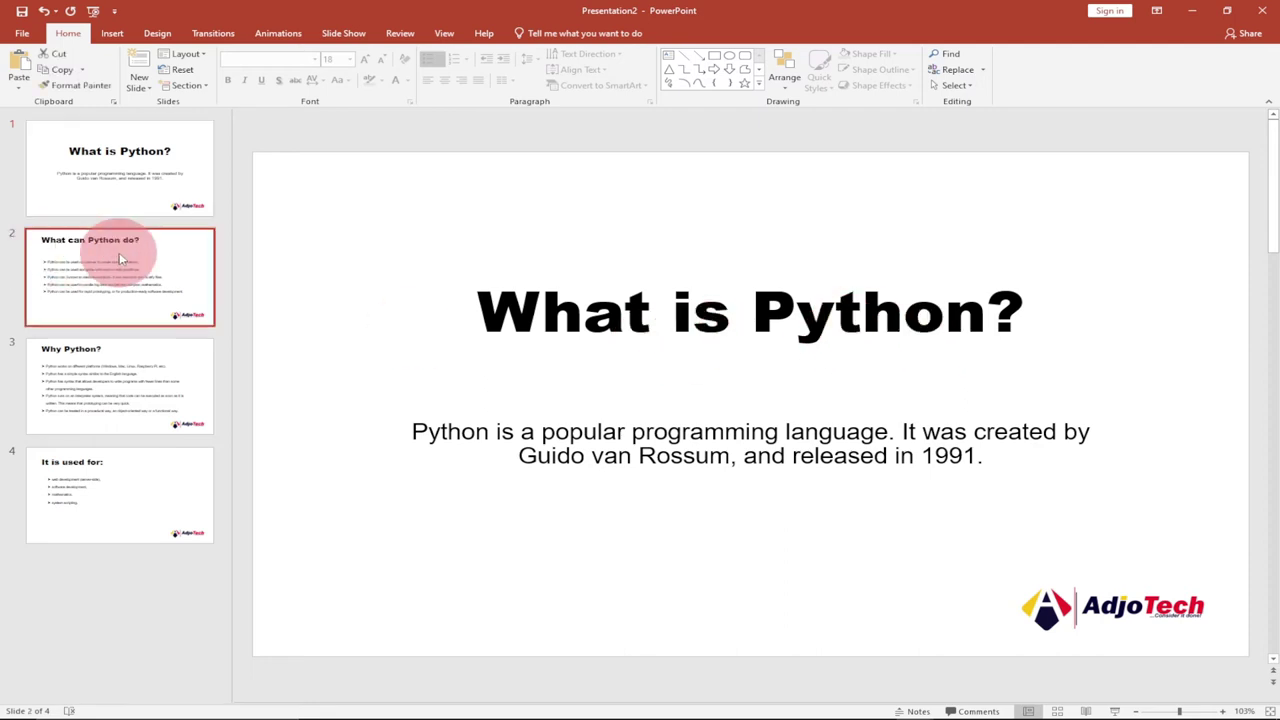
pyautogui.click(124, 518)
pyautogui.click(445, 34)
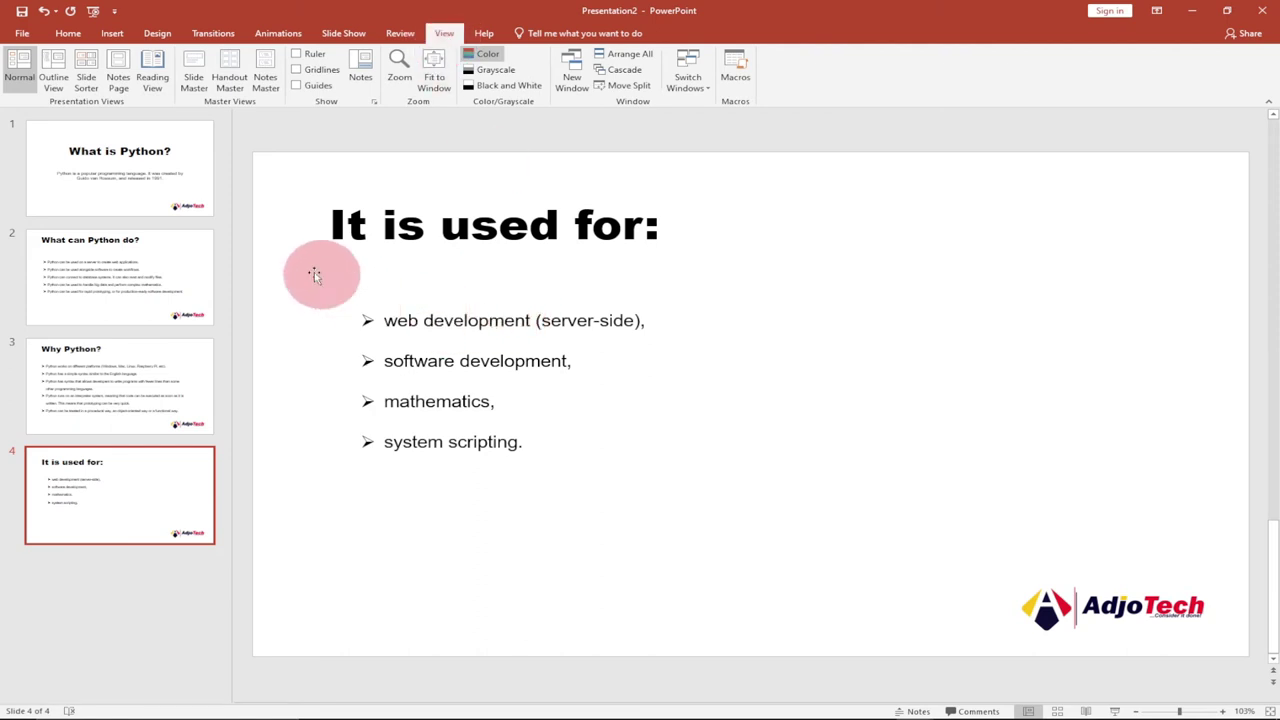
pyautogui.click(146, 172)
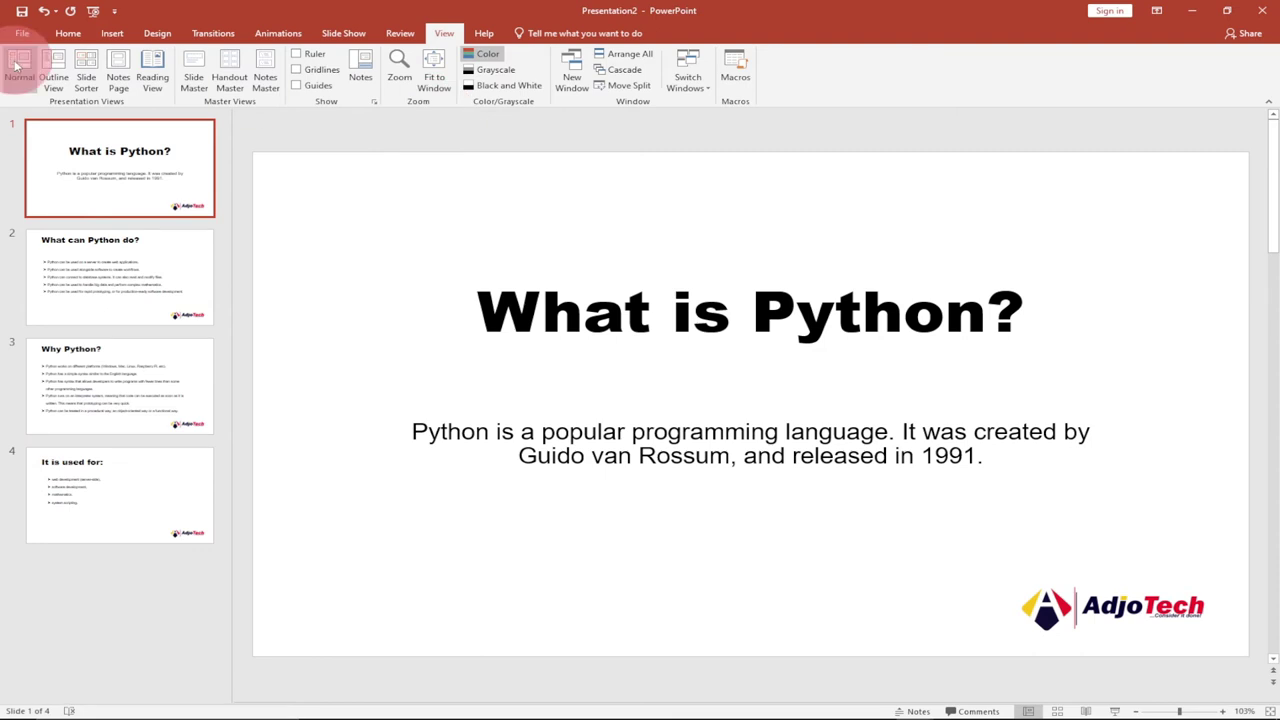
pyautogui.click(194, 77)
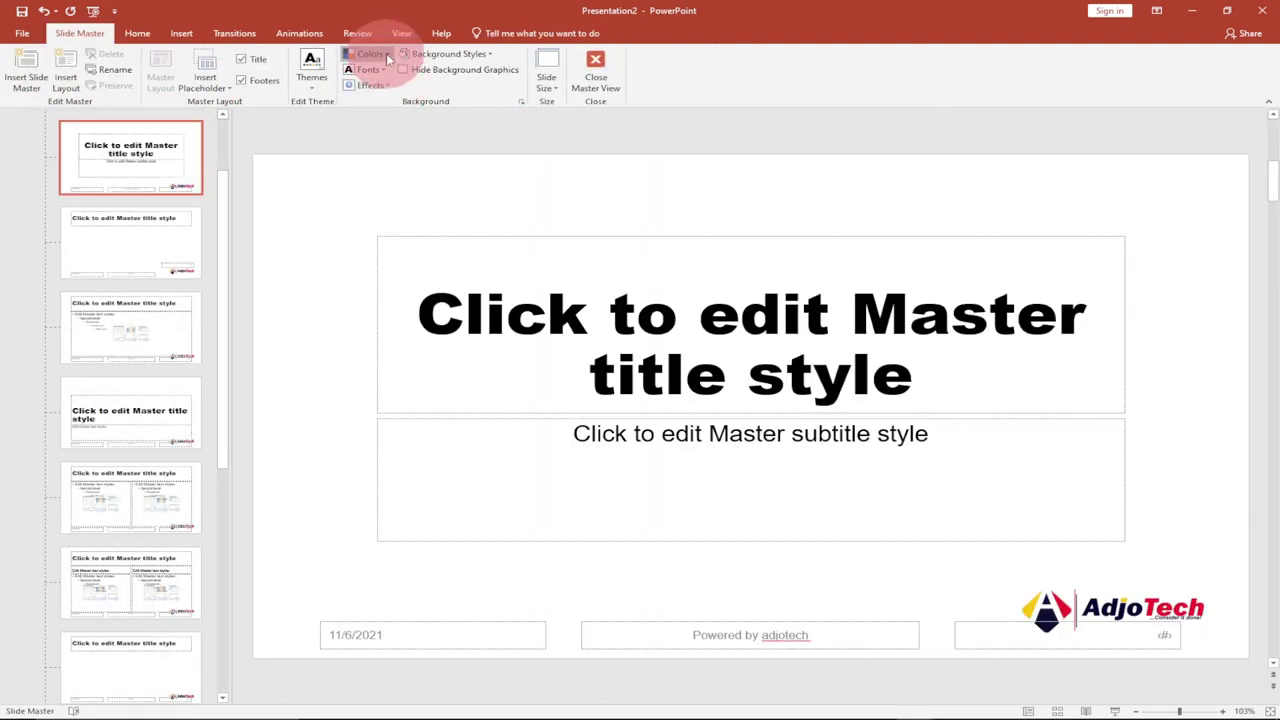
# - Glance at the theme colour sets without changing them, then apply the Organic theme
pyautogui.click(386, 56)
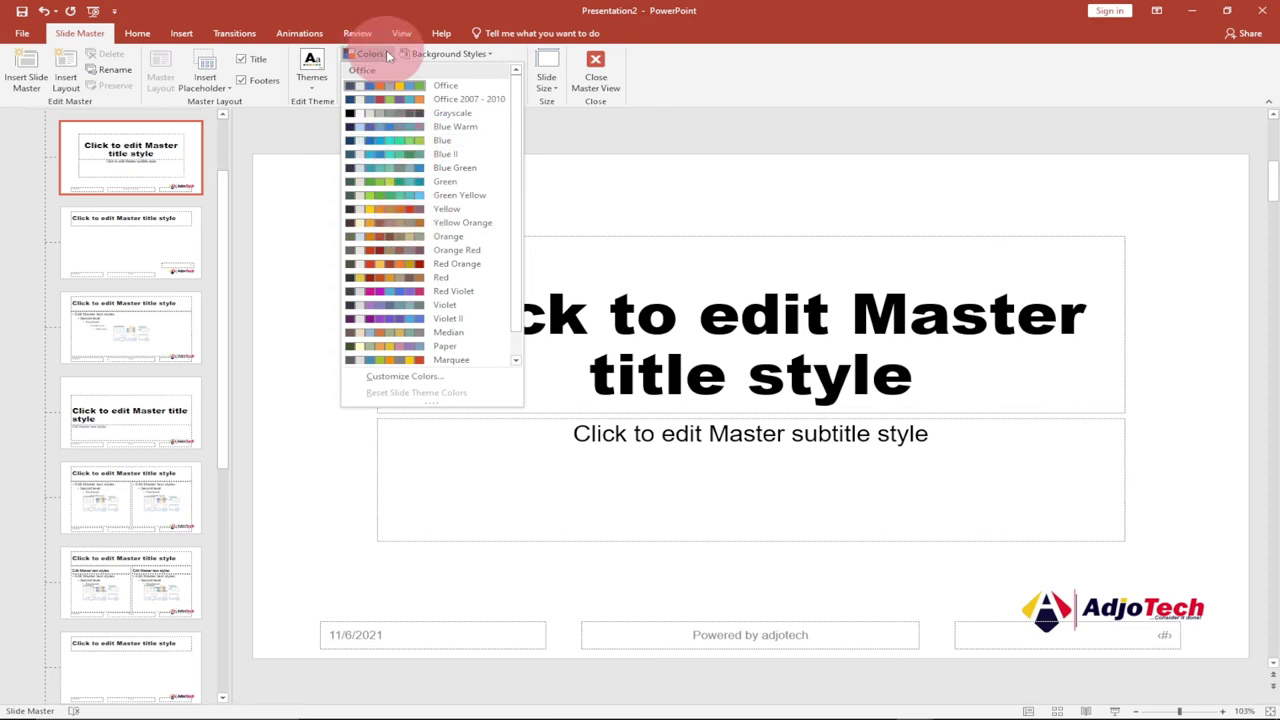
pyautogui.click(390, 55)
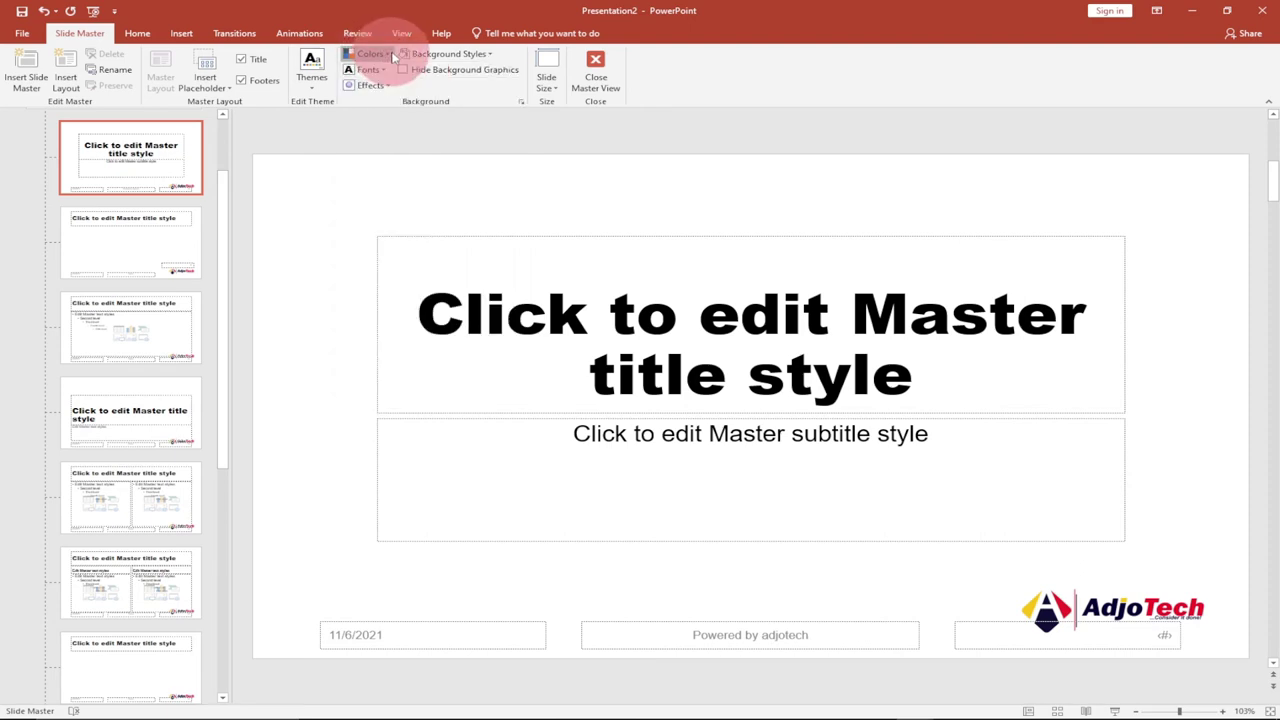
pyautogui.click(314, 80)
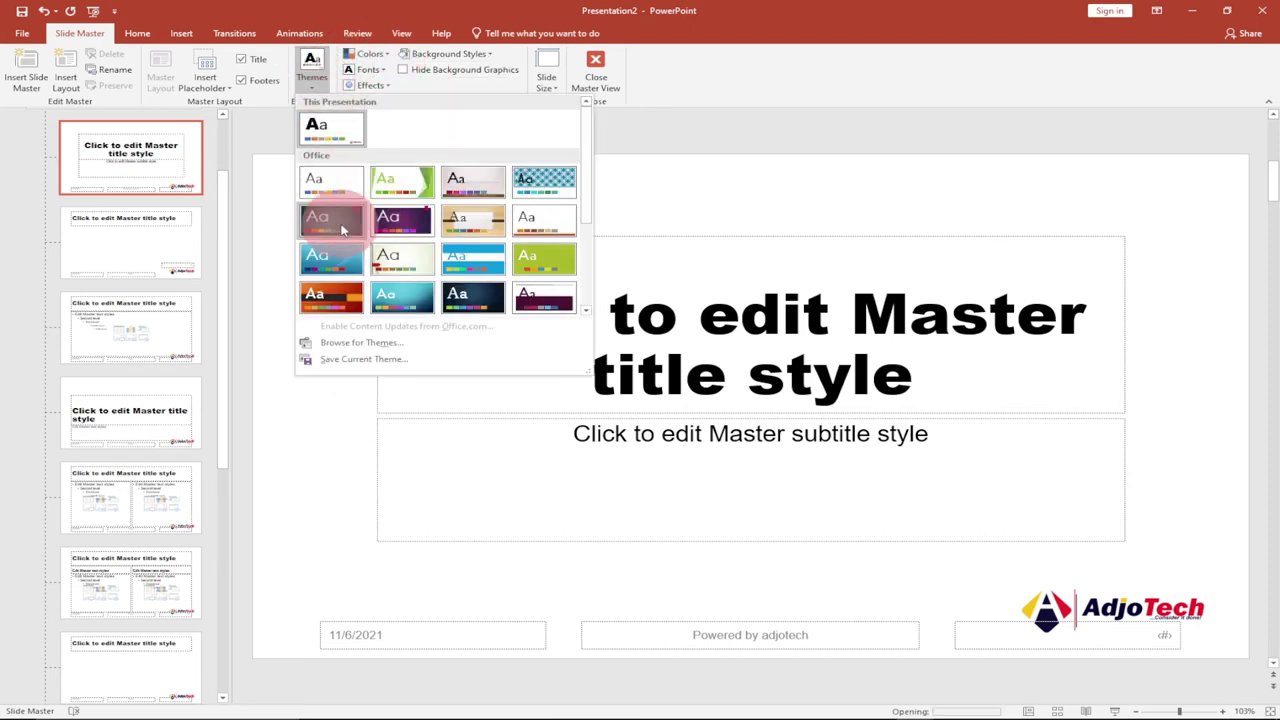
pyautogui.click(479, 224)
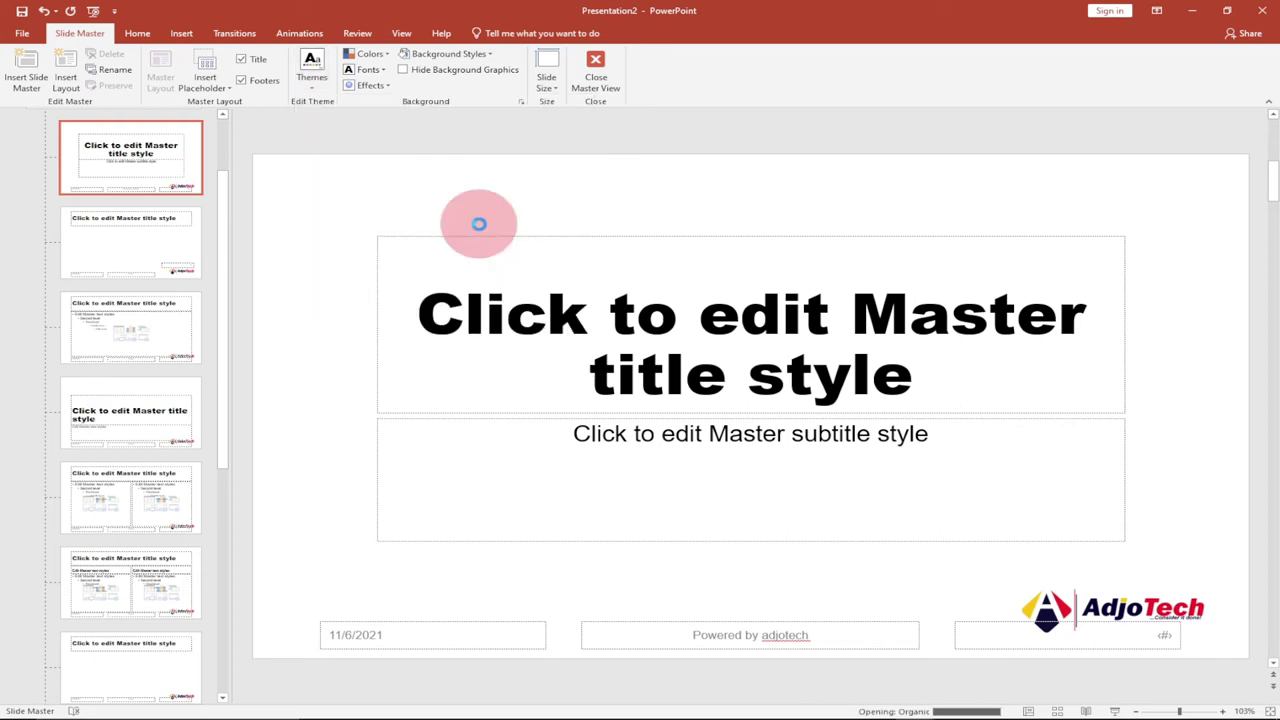